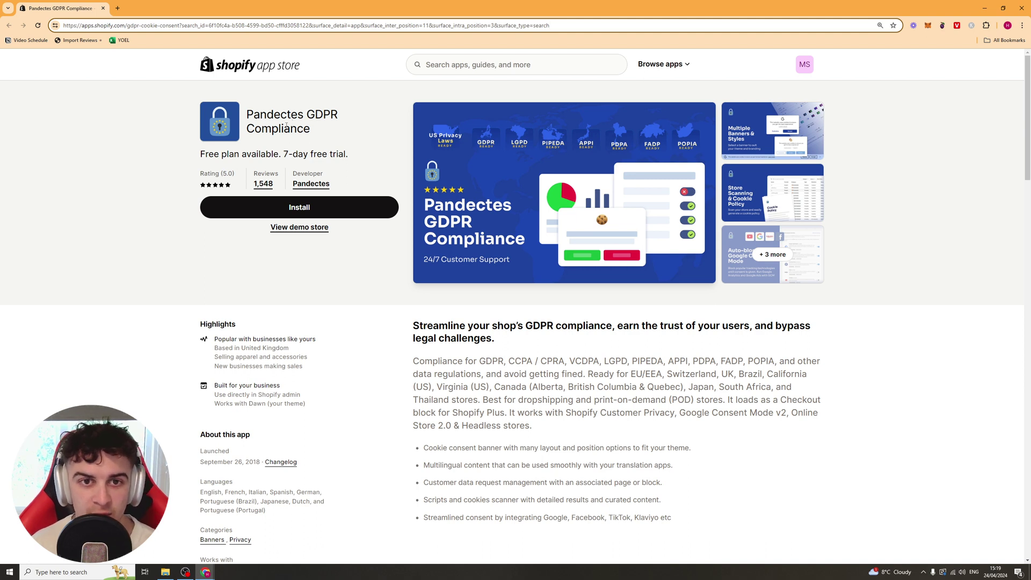
- Install the Pandectes GDPR Compliance app from its Shopify App Store listing
click(363, 102)
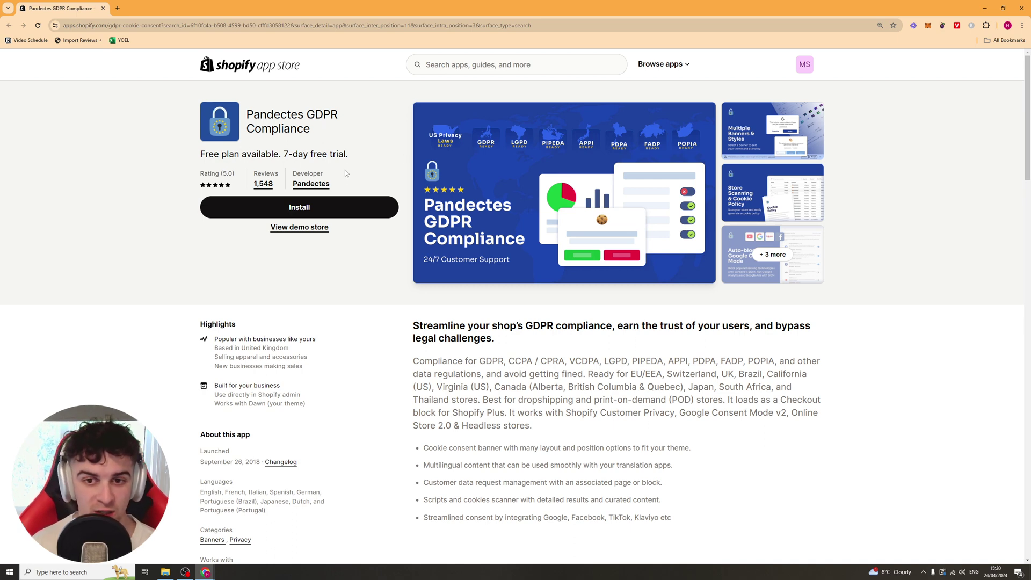
click(289, 214)
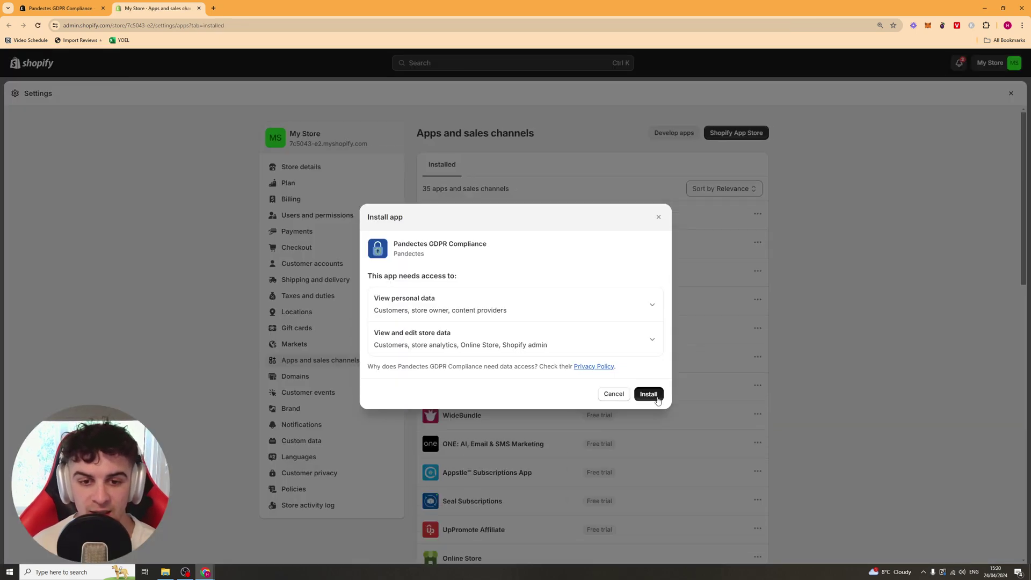
- Approve the requested data-access permissions to install Pandectes GDPR Compliance
click(657, 398)
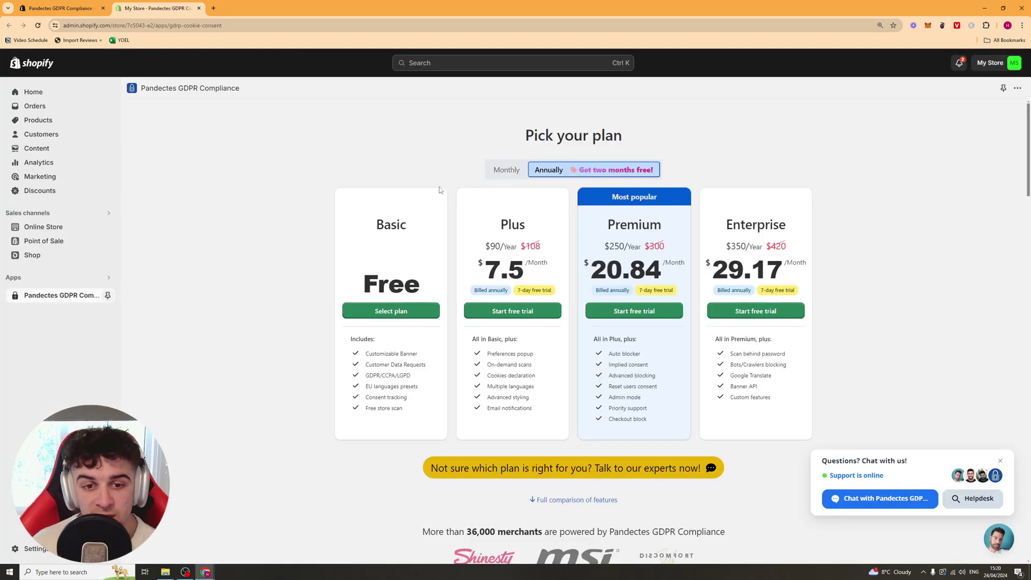
- Dismiss the support chat popup and show plan prices with monthly billing
click(1000, 461)
click(503, 170)
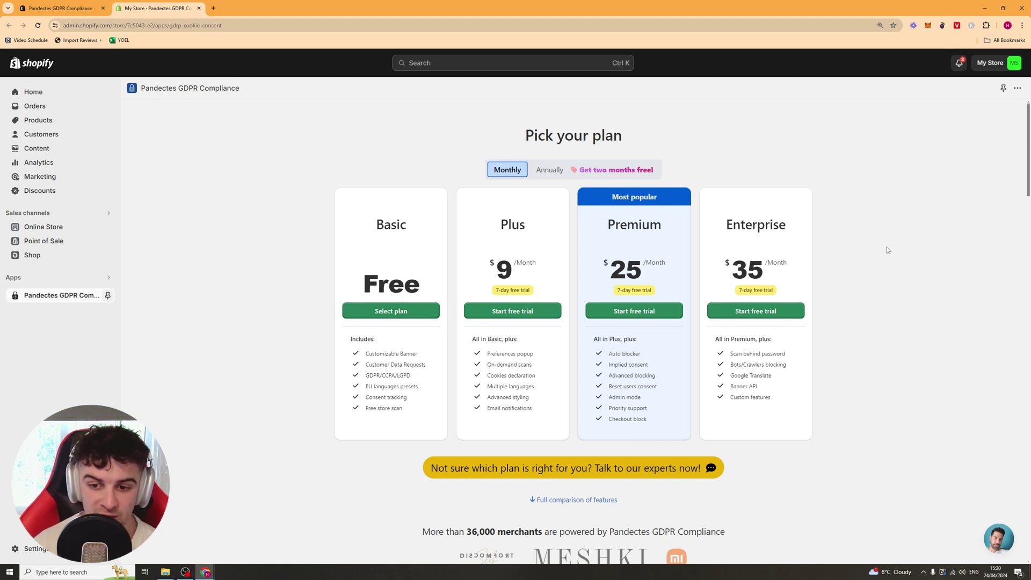
scroll(870, 301, down, 1)
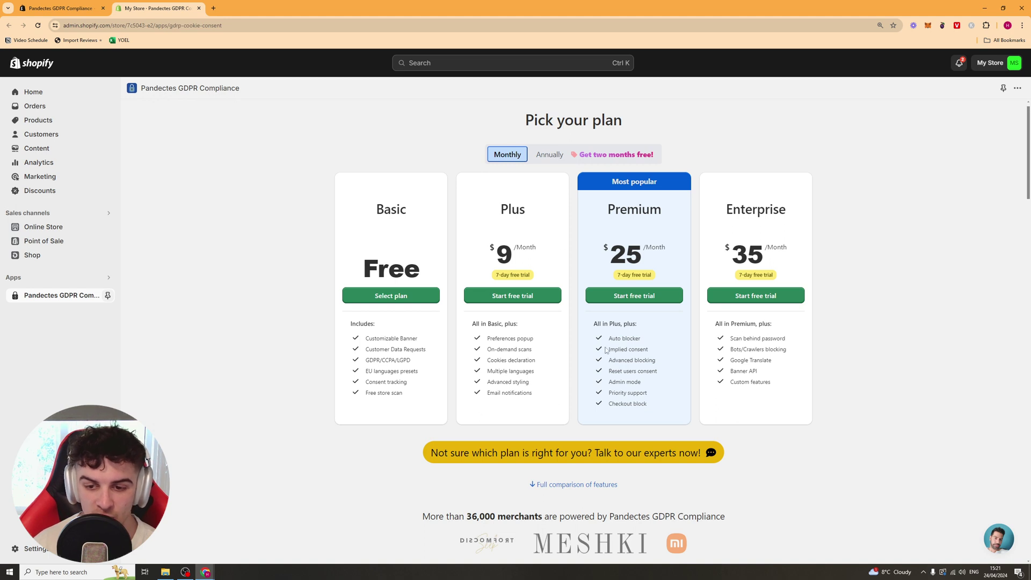
- Compare Premium and Enterprise bot-blocking features, then start the Enterprise plan's free trial
drag(610, 336, 645, 383)
click(649, 372)
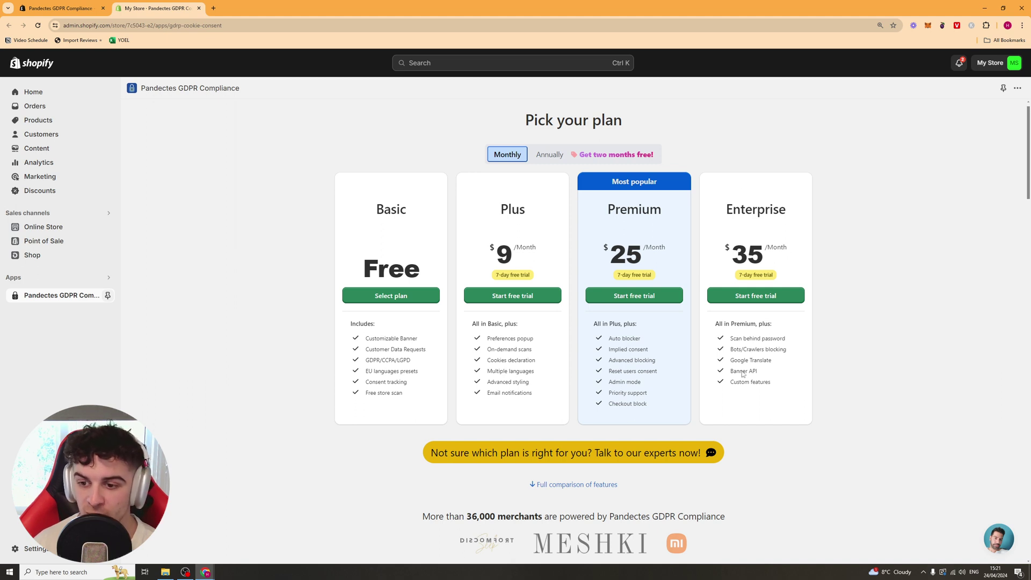
drag(730, 350, 784, 351)
click(771, 364)
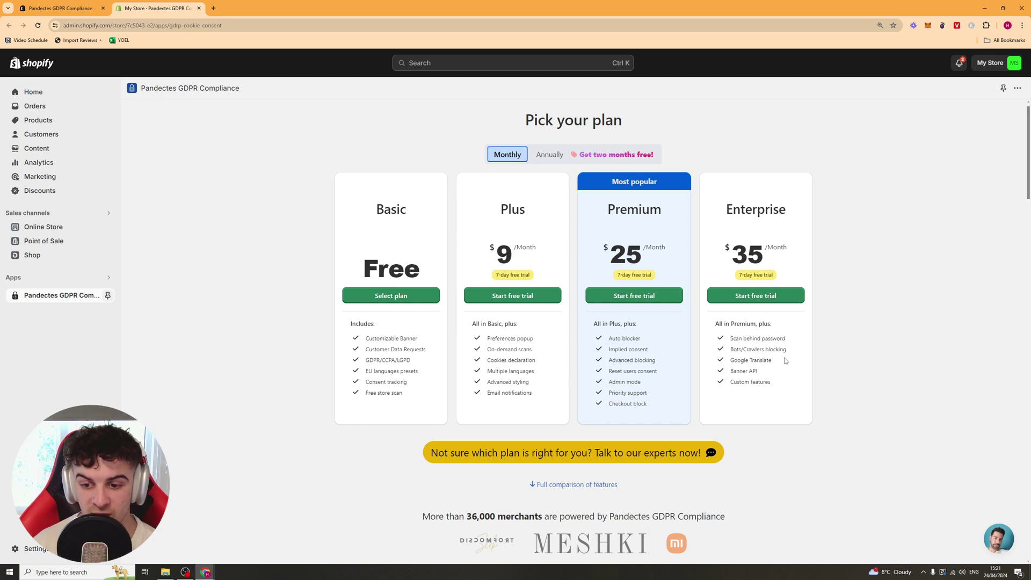
scroll(785, 361, down, 1)
scroll(710, 229, up, 2)
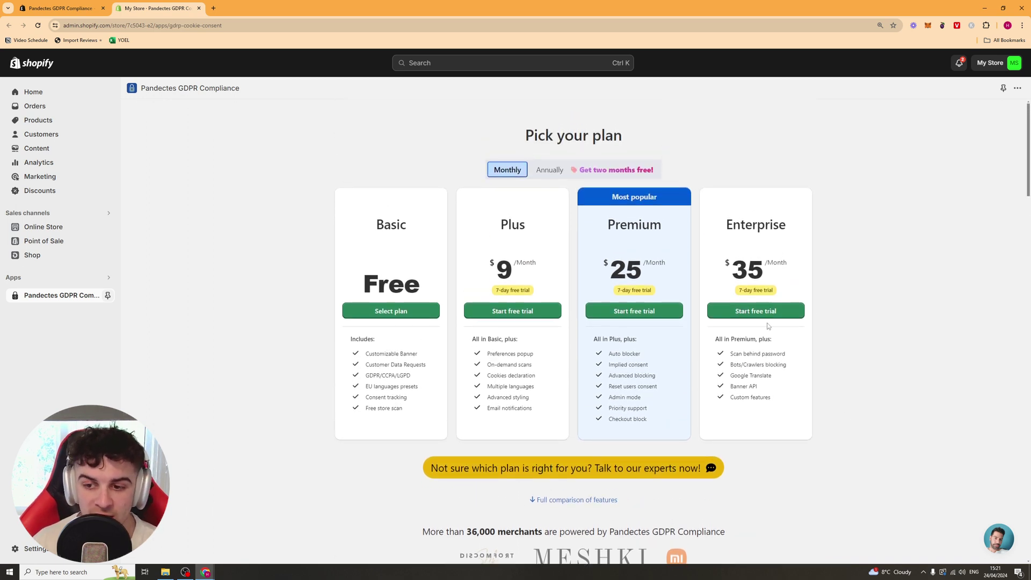
click(756, 310)
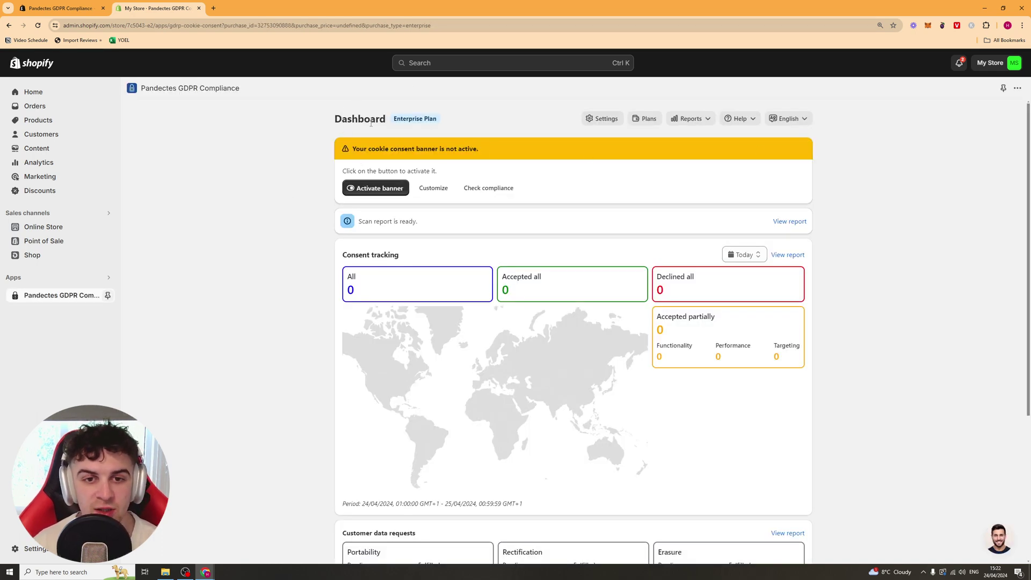
- Activate the cookie consent banner and open the live store link to view it
click(349, 191)
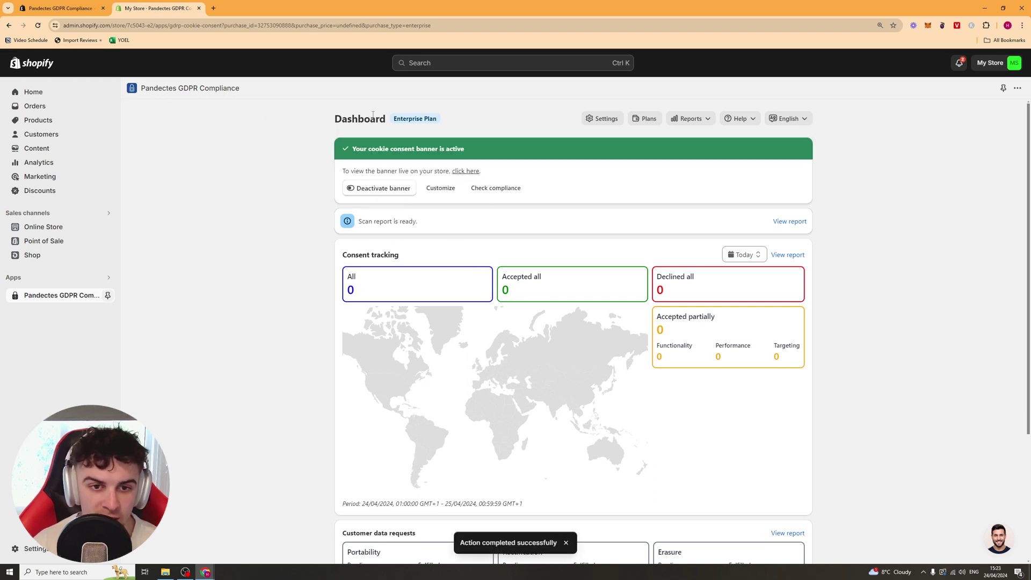
click(465, 171)
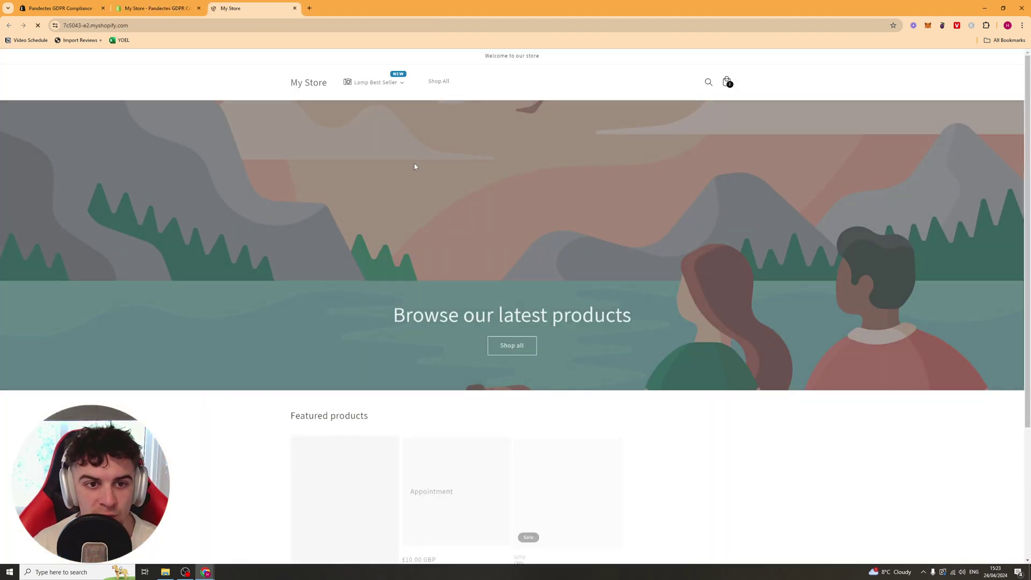
- Check the cookie bar on the storefront, then return to the Pandectes admin tab
scroll(816, 456, down, 4)
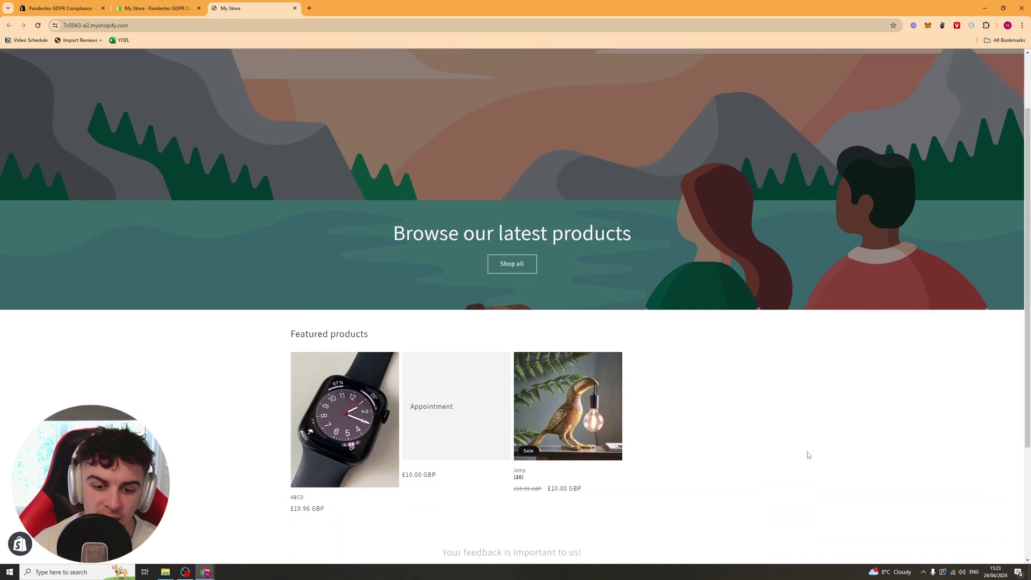
scroll(778, 439, up, 4)
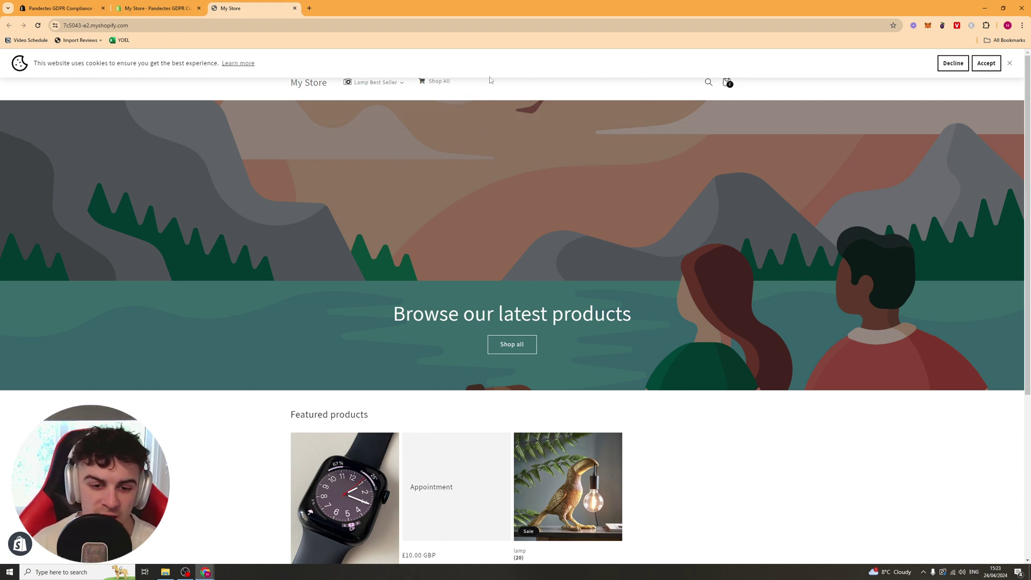
click(159, 9)
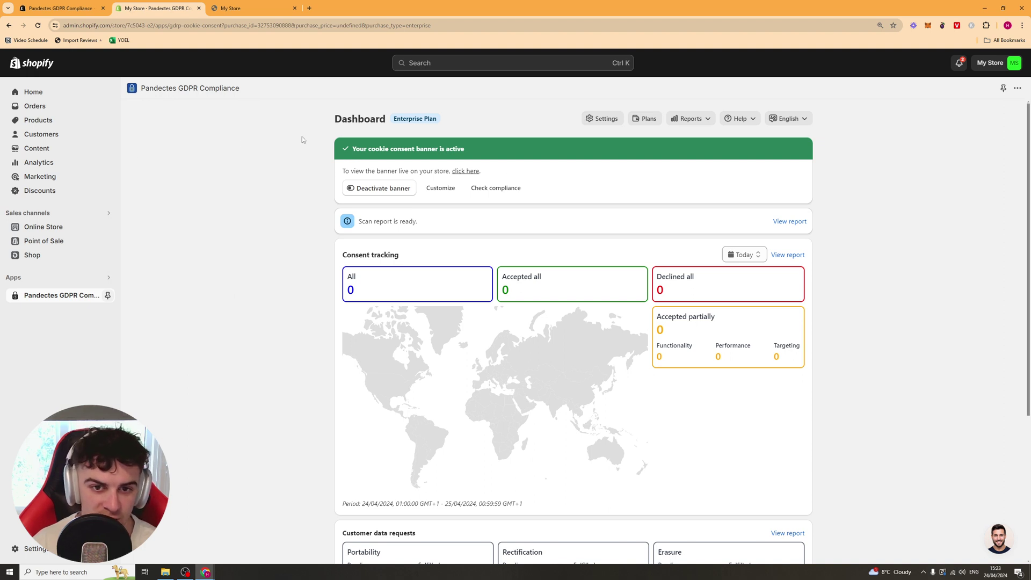
- Open Customize and review the Banner type heading and consent regions notice
click(436, 190)
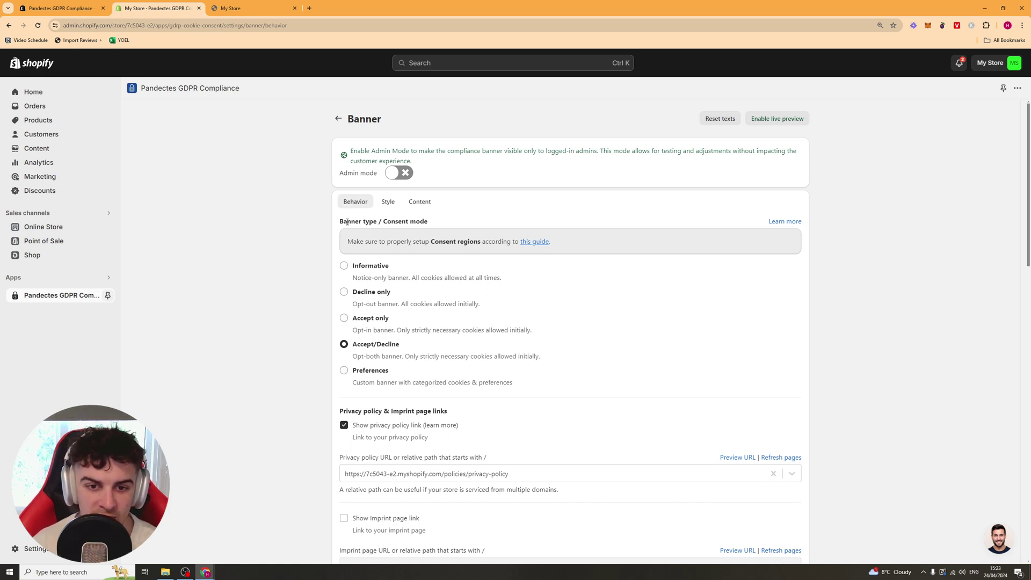
drag(347, 221, 426, 222)
drag(347, 242, 480, 243)
double_click(470, 241)
click(571, 243)
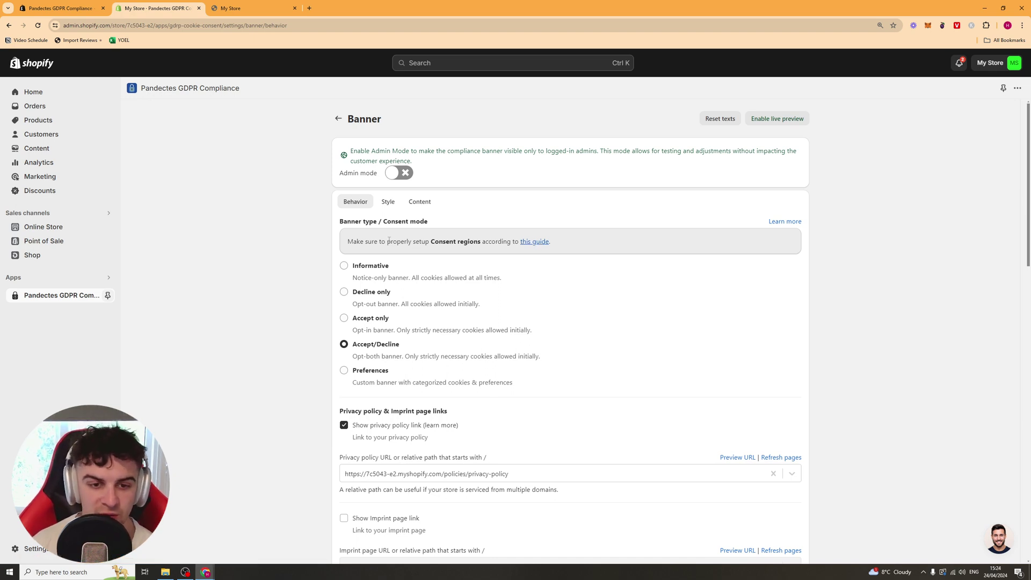
drag(363, 277, 430, 278)
double_click(432, 278)
- Try the Informative, Decline only and Accept only banner types
click(369, 266)
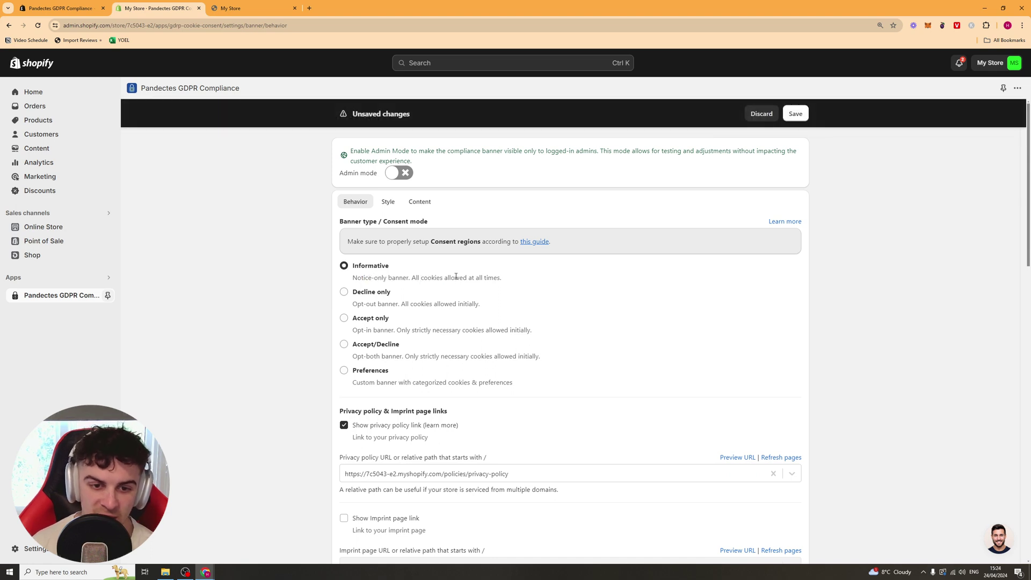
click(365, 294)
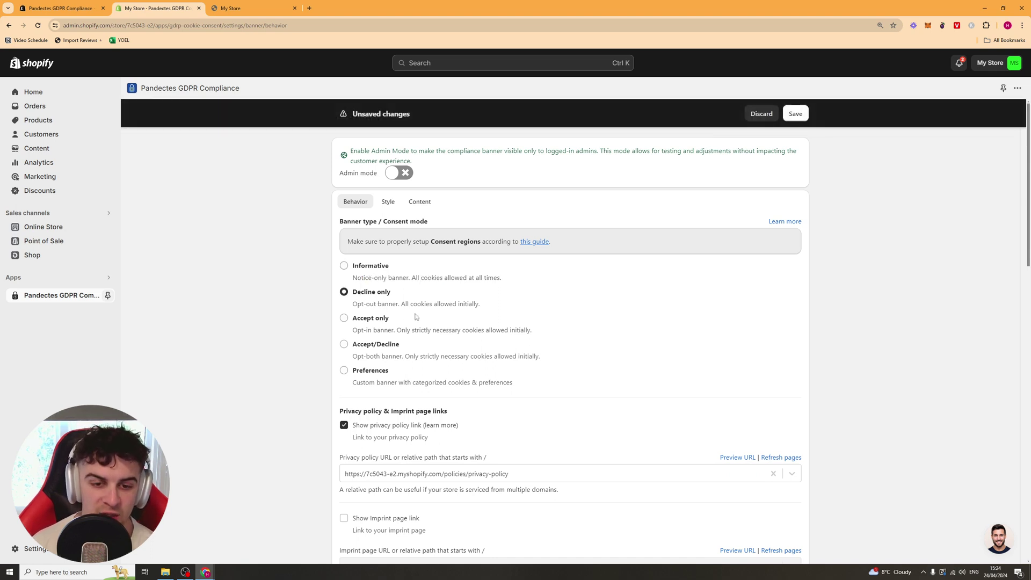
drag(387, 303, 476, 302)
drag(379, 302, 407, 304)
click(380, 313)
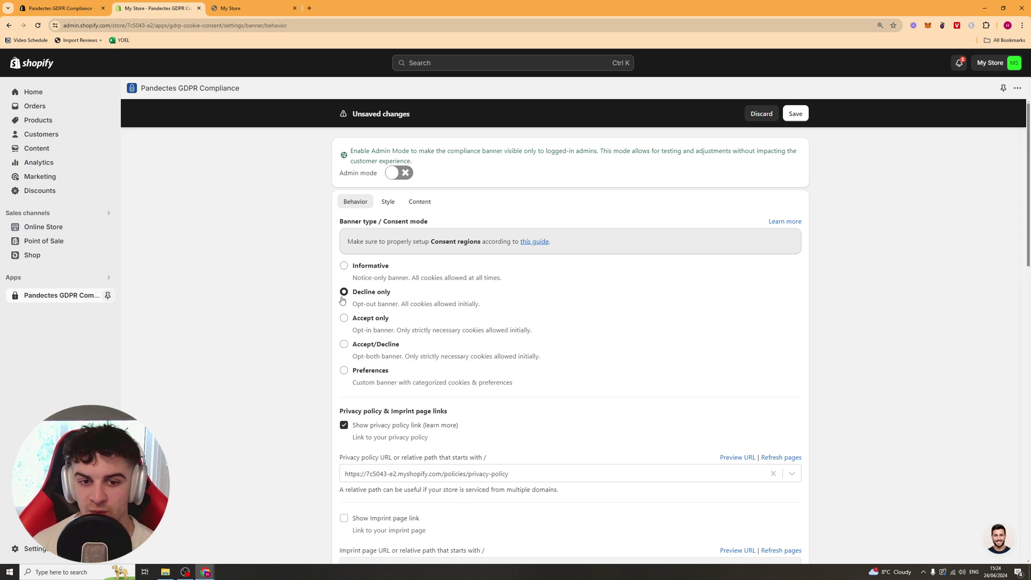
click(358, 321)
drag(355, 326, 485, 329)
click(408, 327)
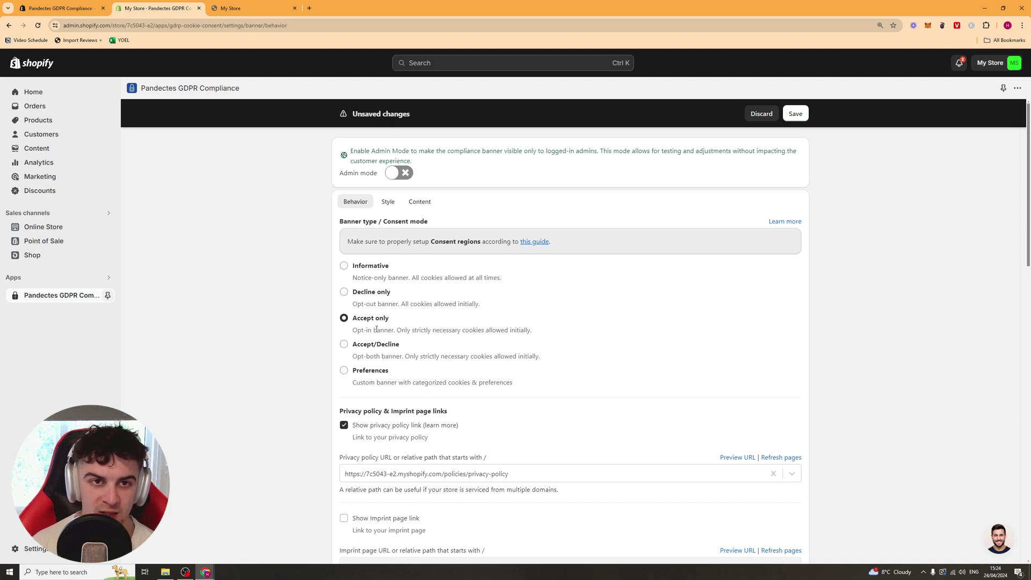
drag(375, 328, 415, 330)
click(413, 328)
- Try Preferences, then leave the banner type set to Accept/Decline
click(344, 344)
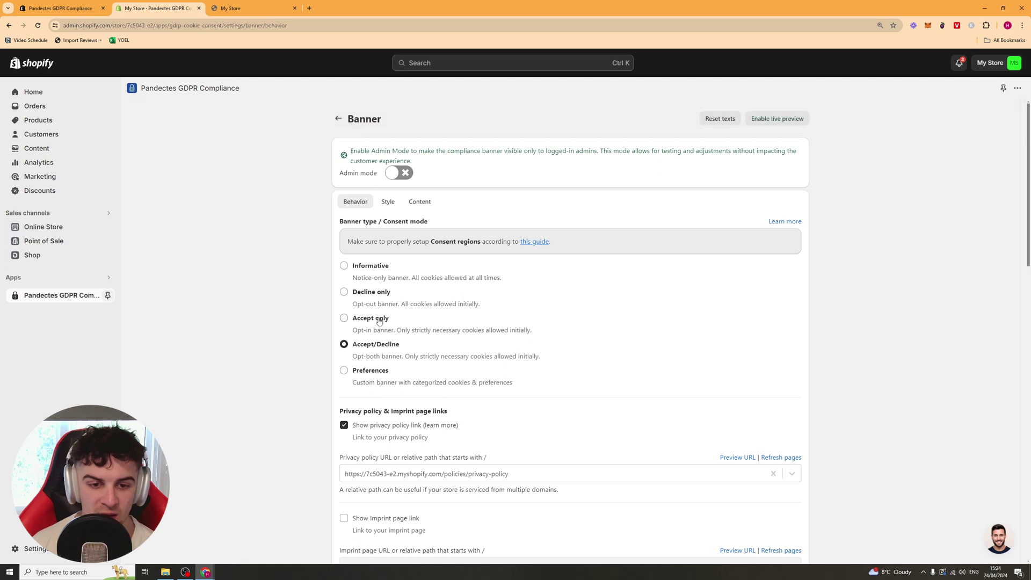
drag(497, 338, 376, 321)
click(376, 322)
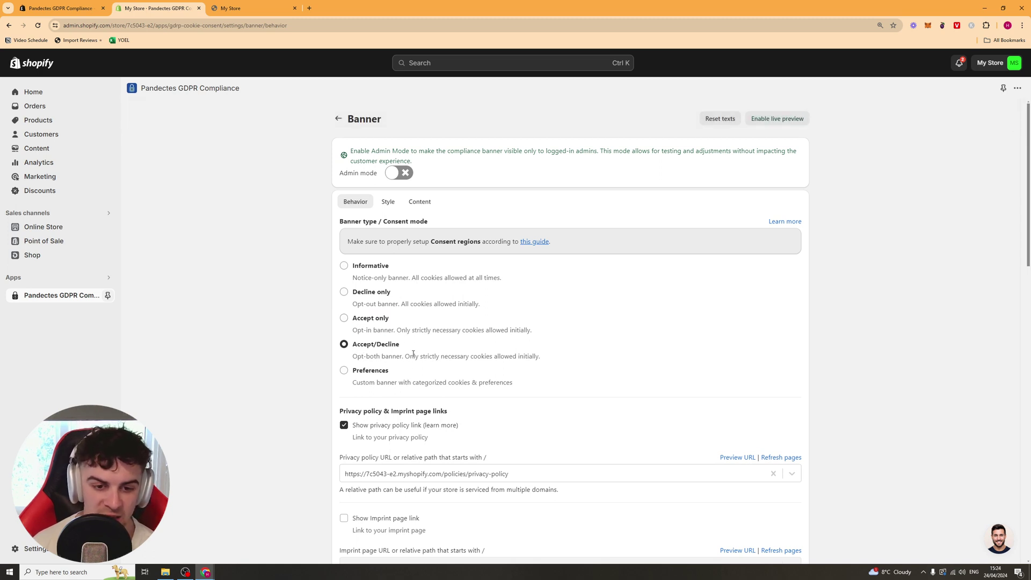
drag(375, 356, 391, 356)
click(486, 353)
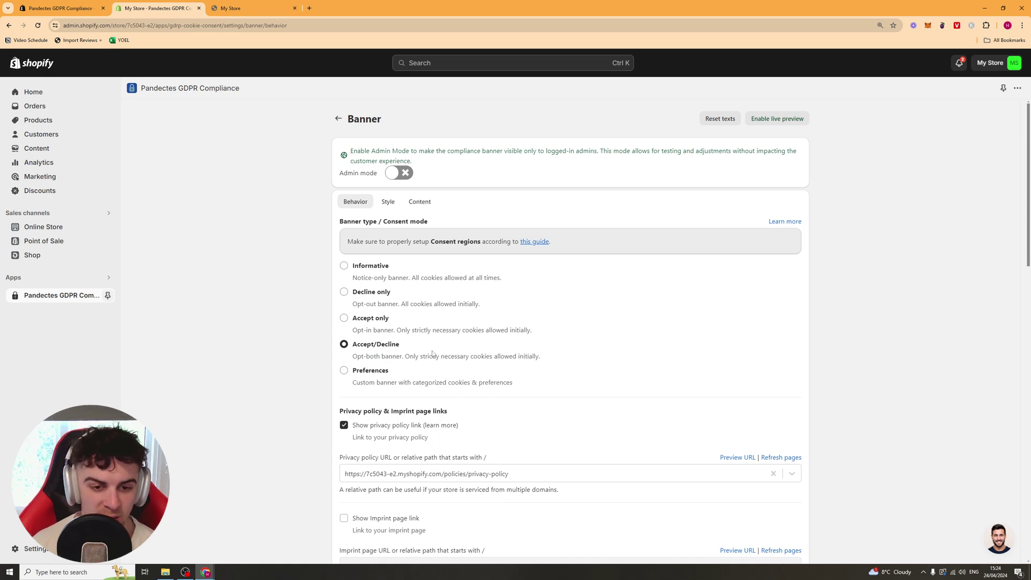
drag(566, 364, 361, 344)
click(362, 346)
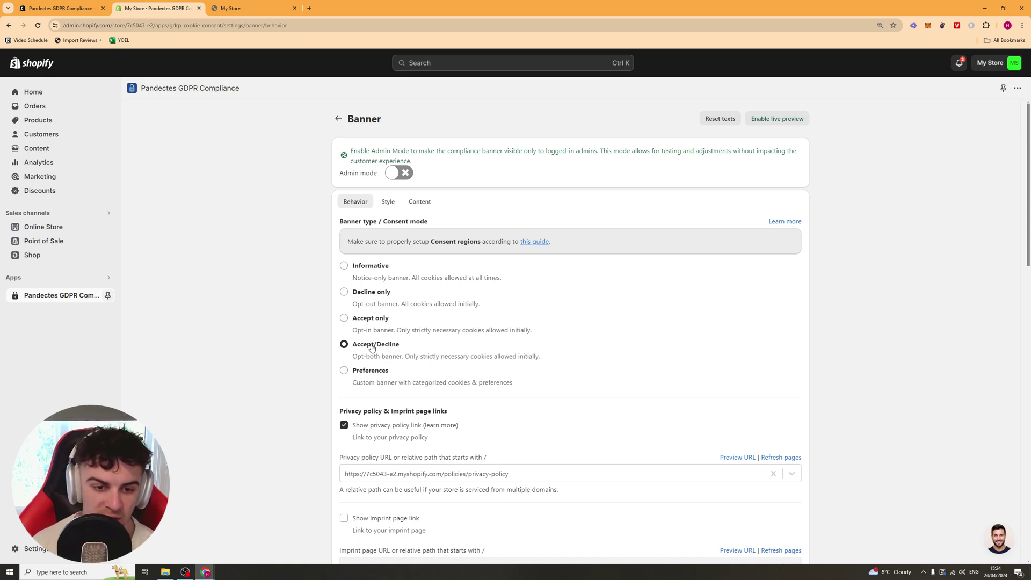
click(352, 370)
scroll(375, 378, down, 2)
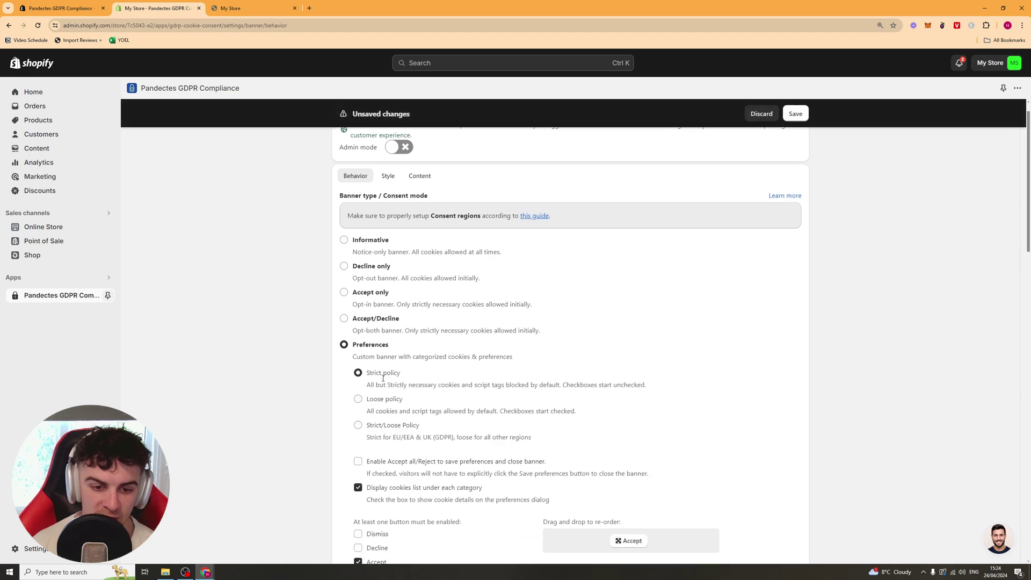
scroll(392, 338, down, 1)
scroll(376, 312, up, 1)
click(358, 269)
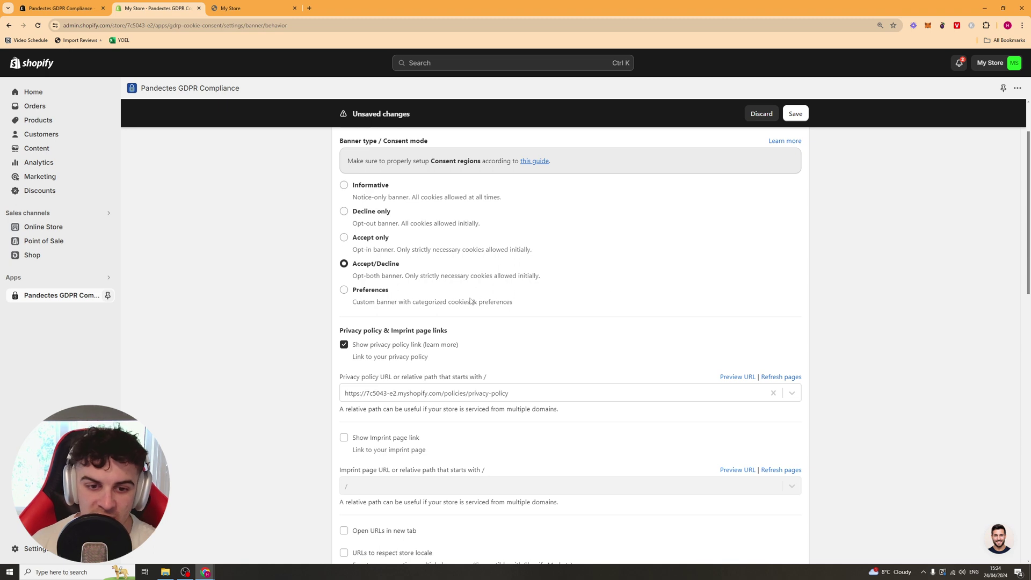
scroll(303, 352, down, 2)
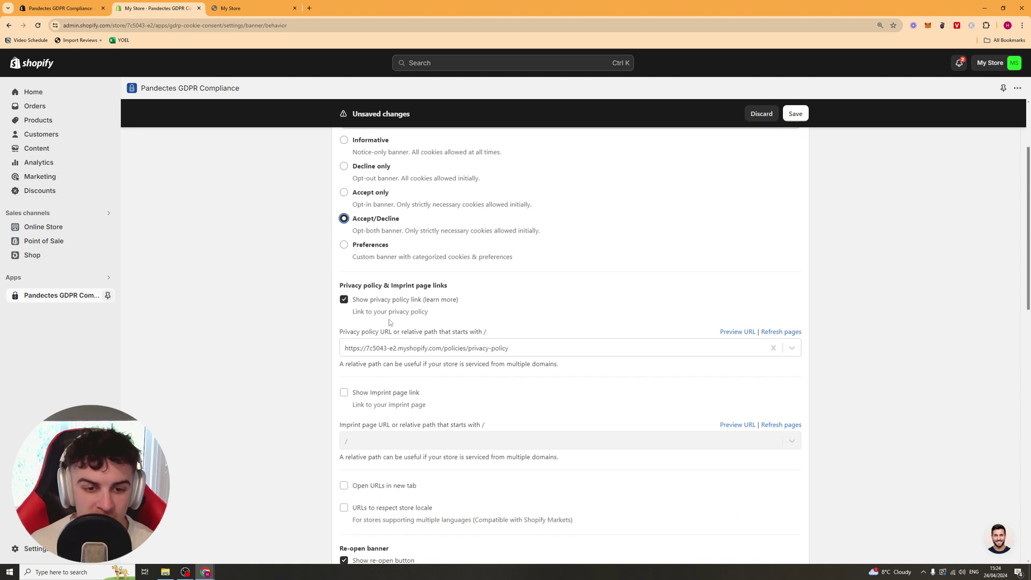
- Toggle the privacy policy link off and back on
drag(346, 250, 437, 250)
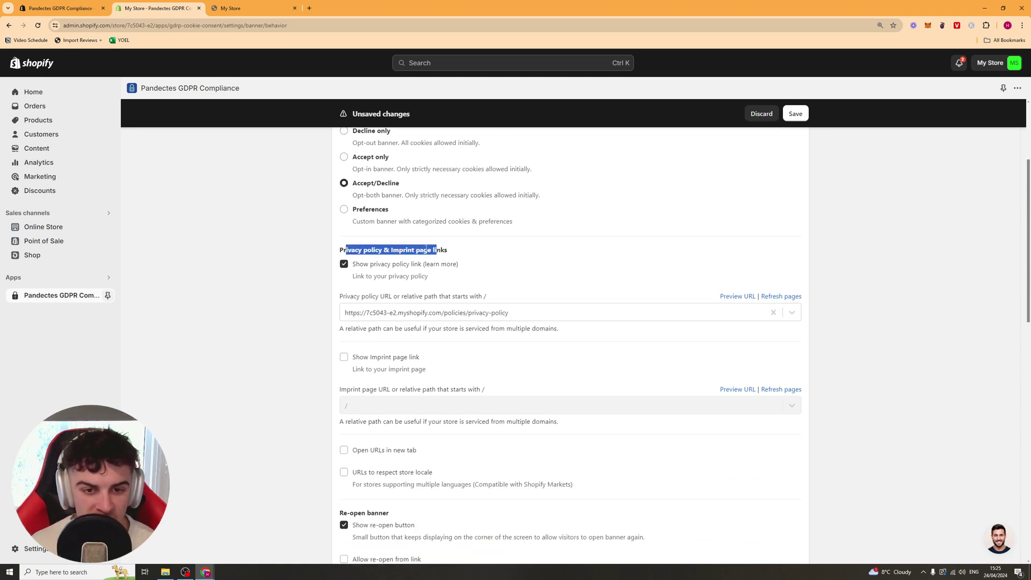
click(412, 248)
click(343, 265)
click(344, 265)
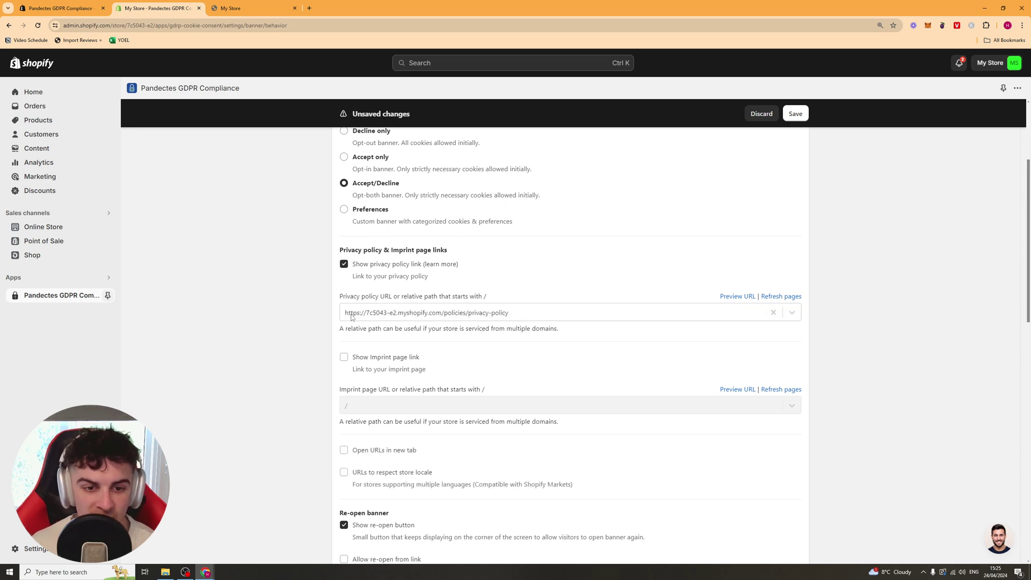
- Browse the store page list, then clear the privacy policy URL, leaving it empty
click(348, 316)
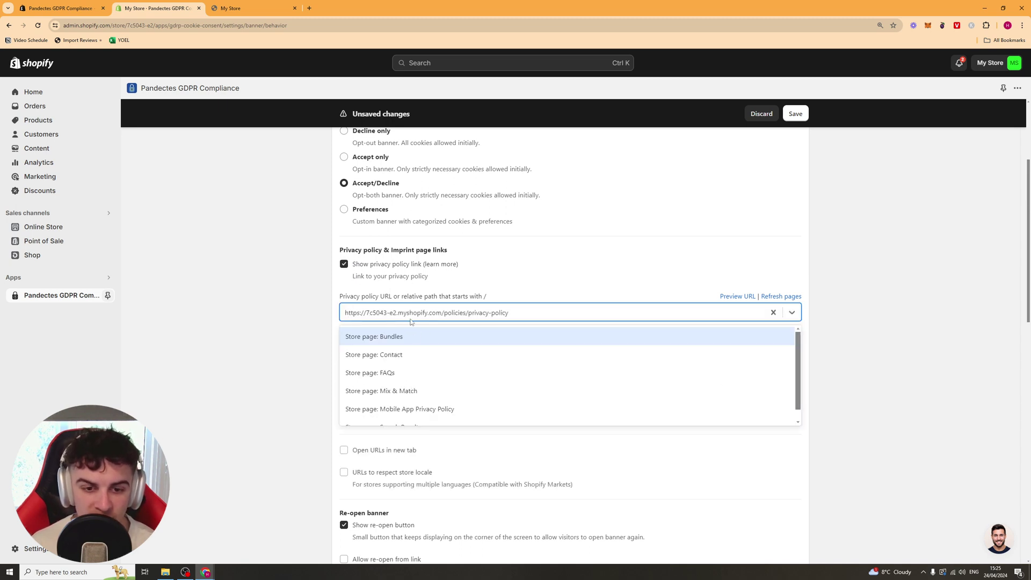
click(462, 283)
click(464, 312)
scroll(440, 380, down, 1)
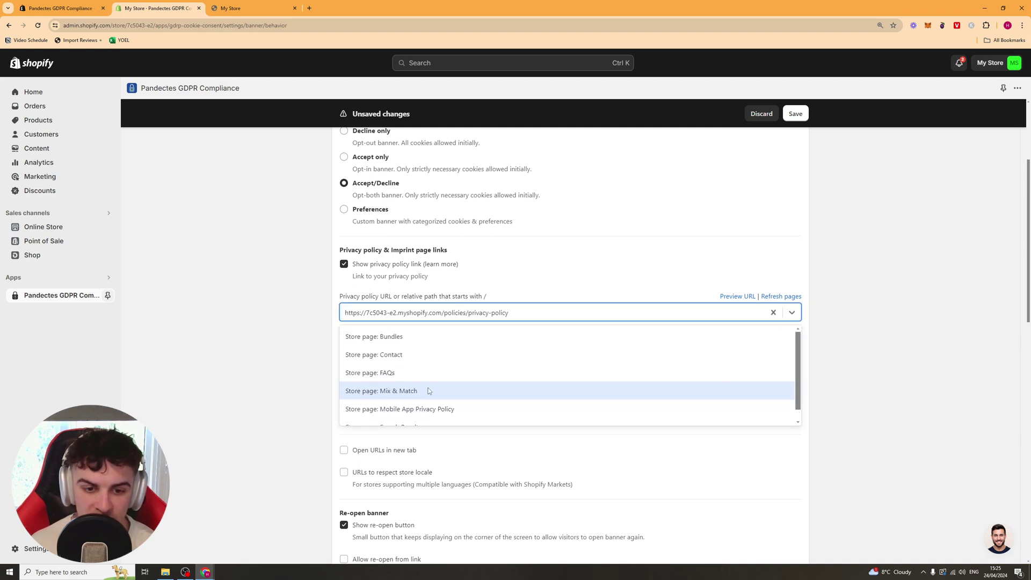
scroll(494, 357, up, 1)
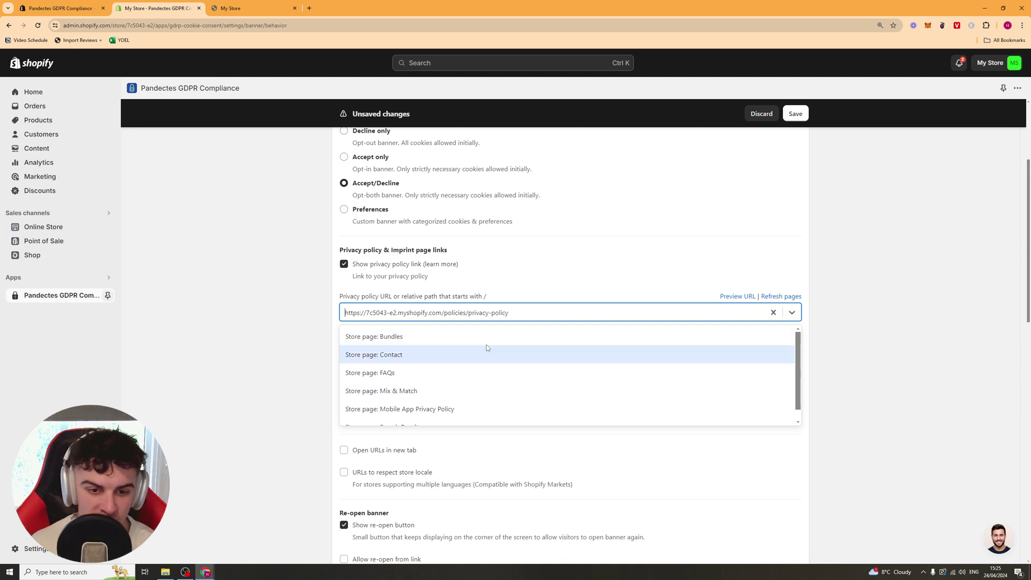
click(773, 313)
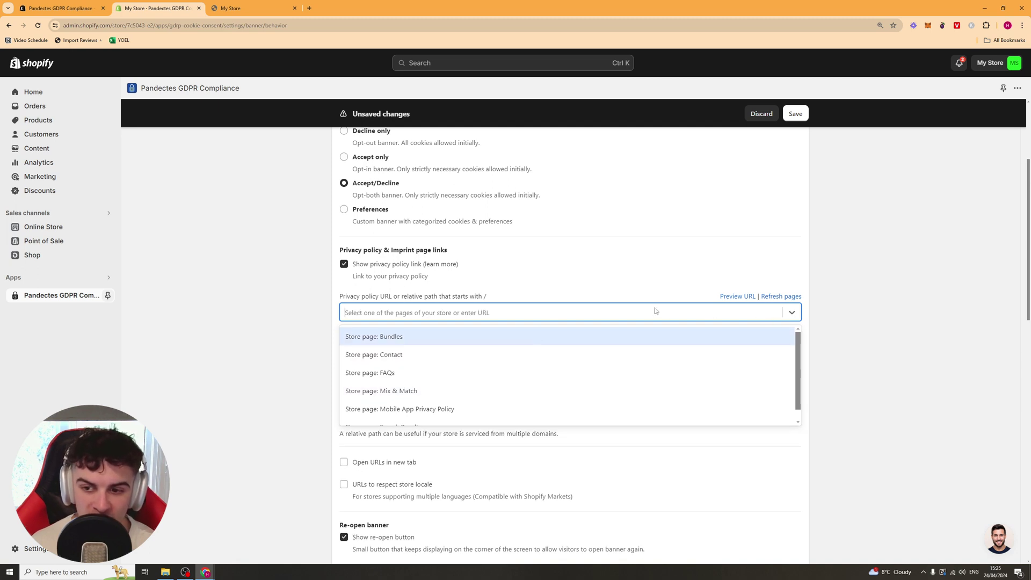
click(365, 315)
click(365, 315)
click(247, 304)
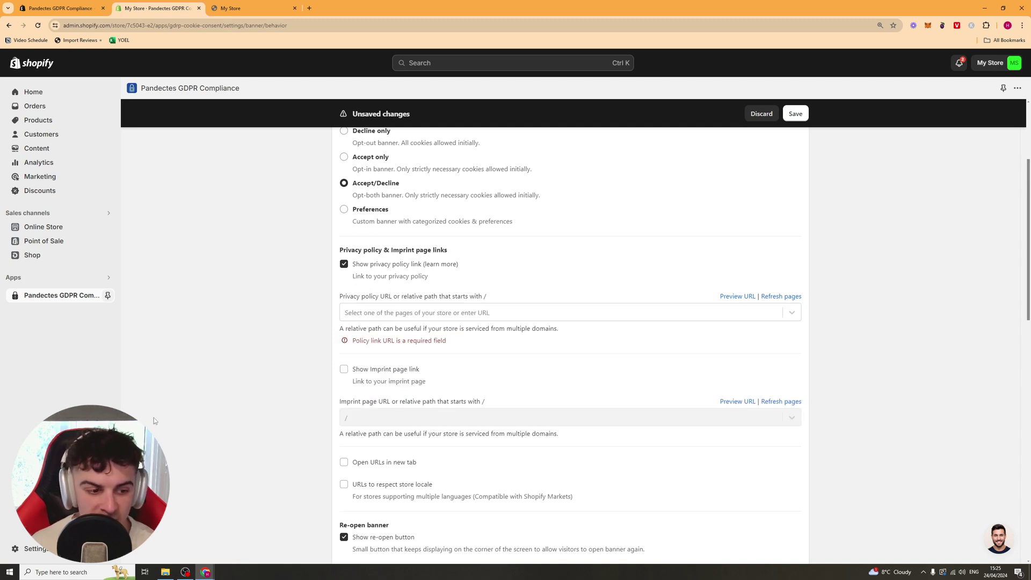
- In Settings > Policies, fill the Privacy policy from the template
click(50, 554)
click(298, 488)
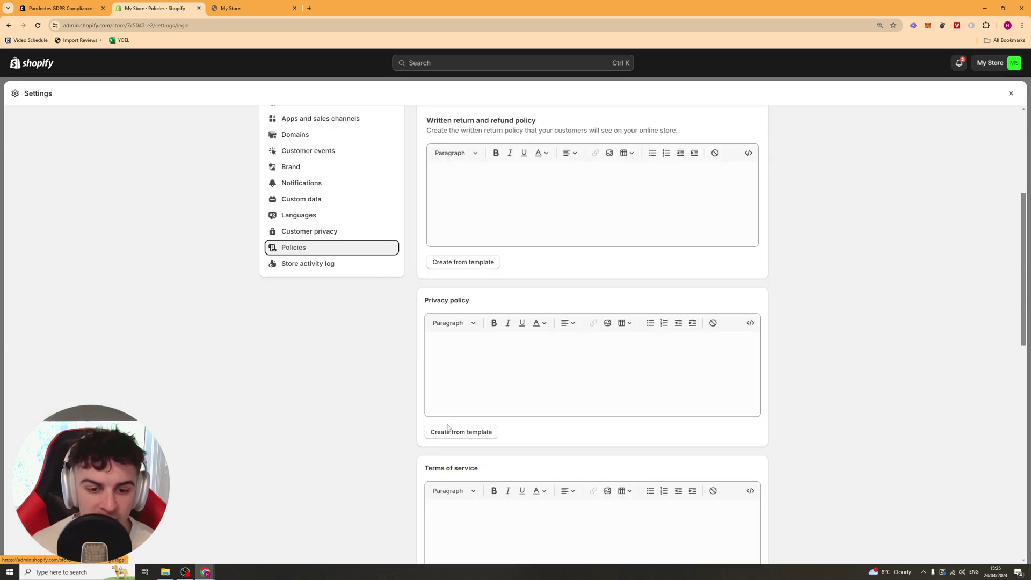
click(449, 431)
scroll(551, 372, down, 1)
scroll(551, 372, down, 5)
scroll(590, 402, up, 5)
scroll(591, 430, down, 15)
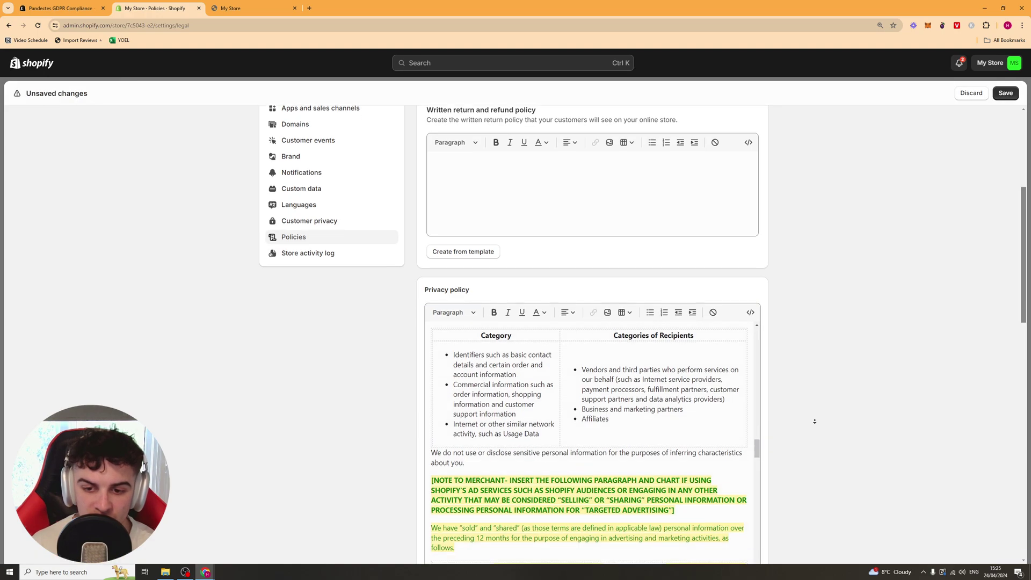
scroll(813, 426, down, 3)
- Review the generated privacy policy text and save the store policies
drag(756, 229, 758, 339)
scroll(752, 316, up, 3)
scroll(771, 276, up, 4)
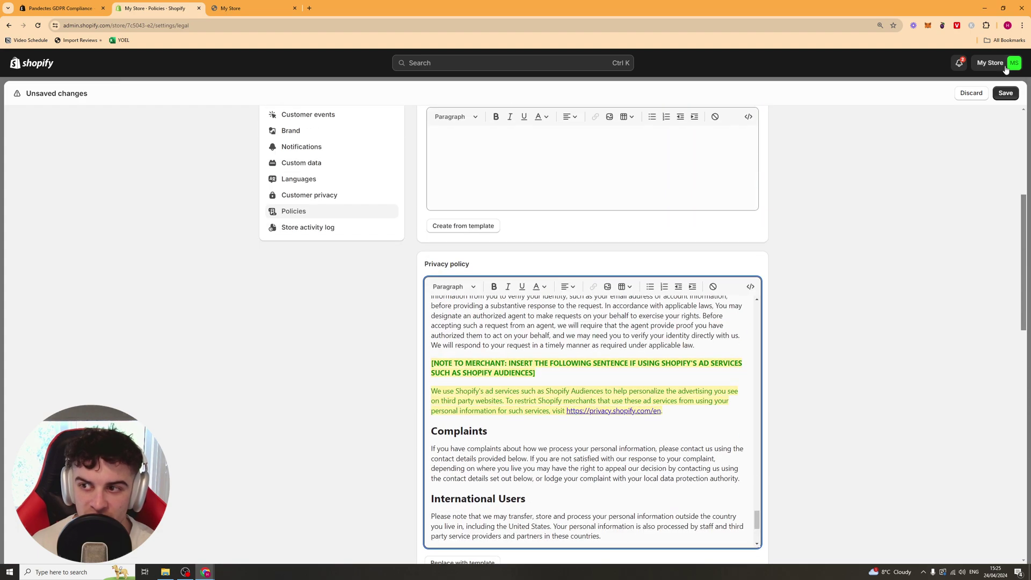
click(1006, 93)
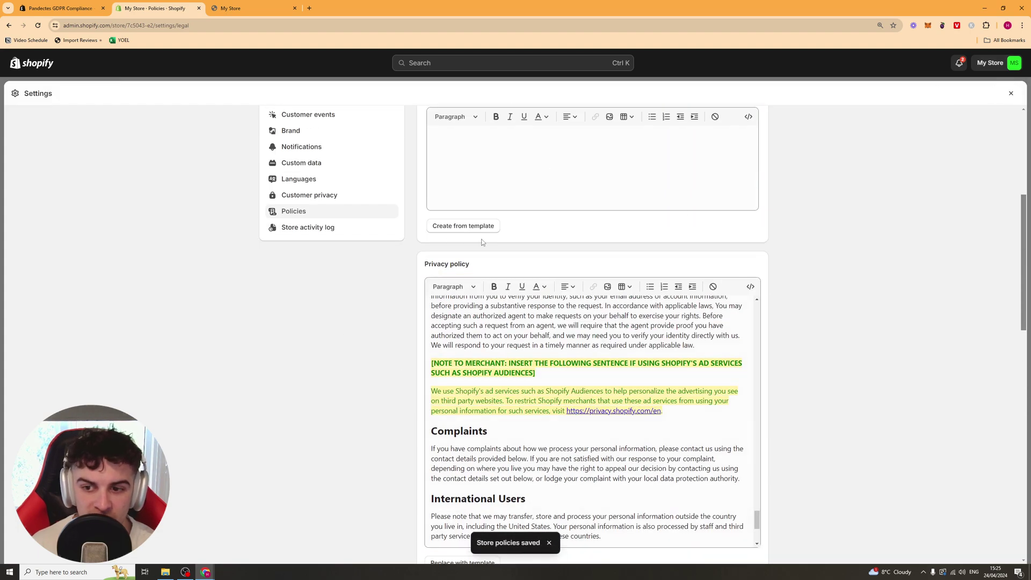
- Open the Footer menu under Online Store > Navigation
key(Escape)
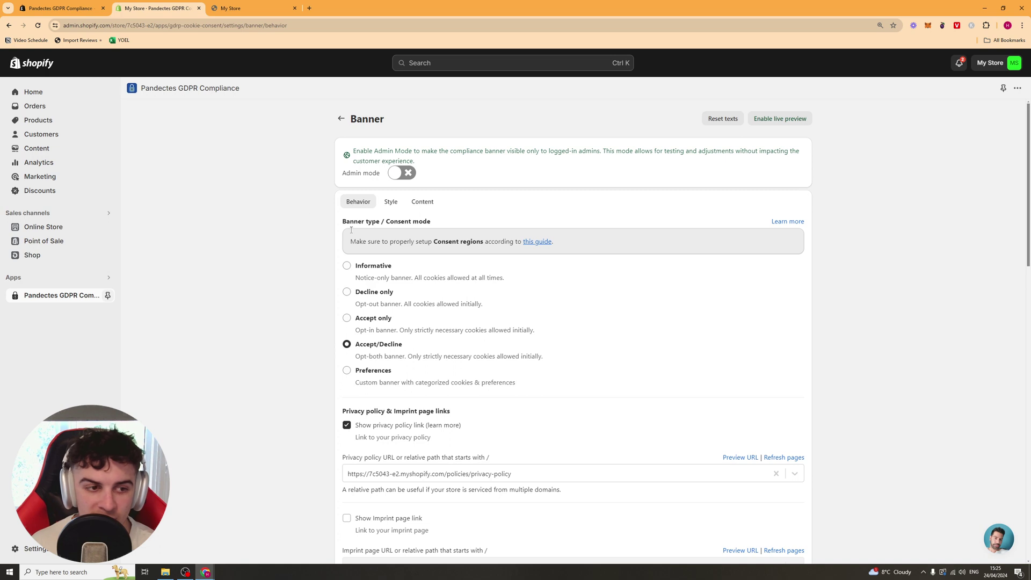
click(77, 225)
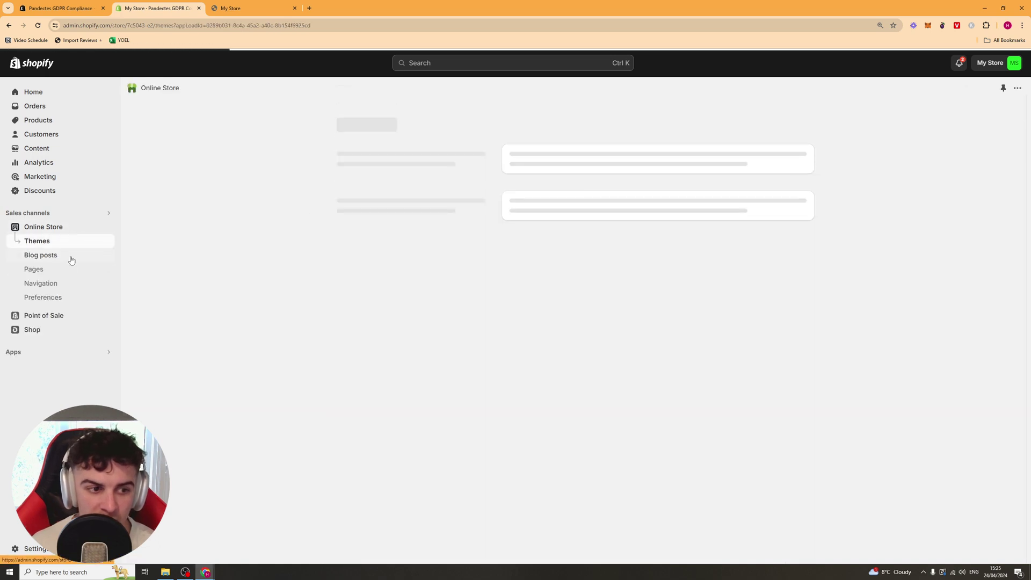
click(60, 285)
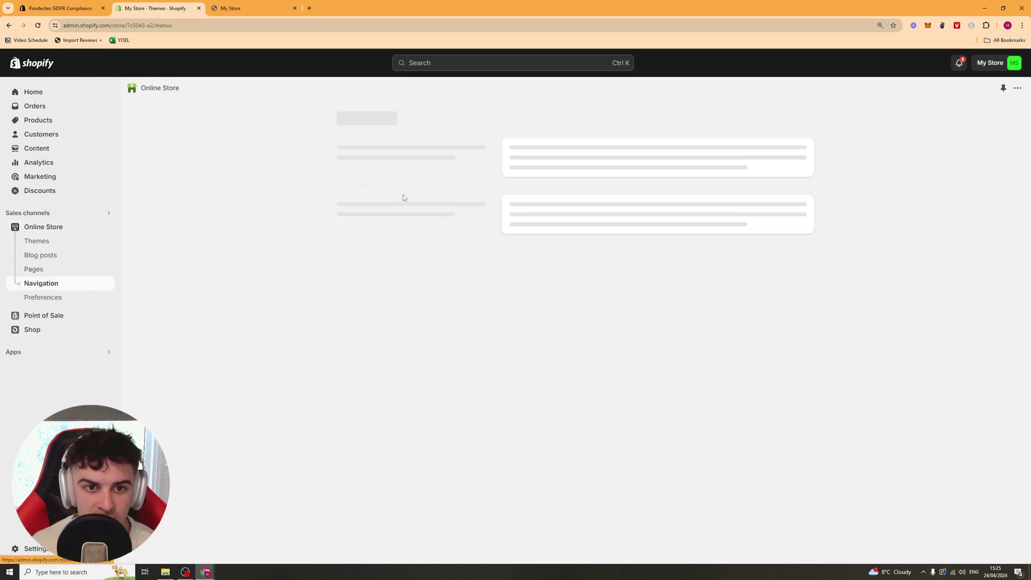
click(539, 265)
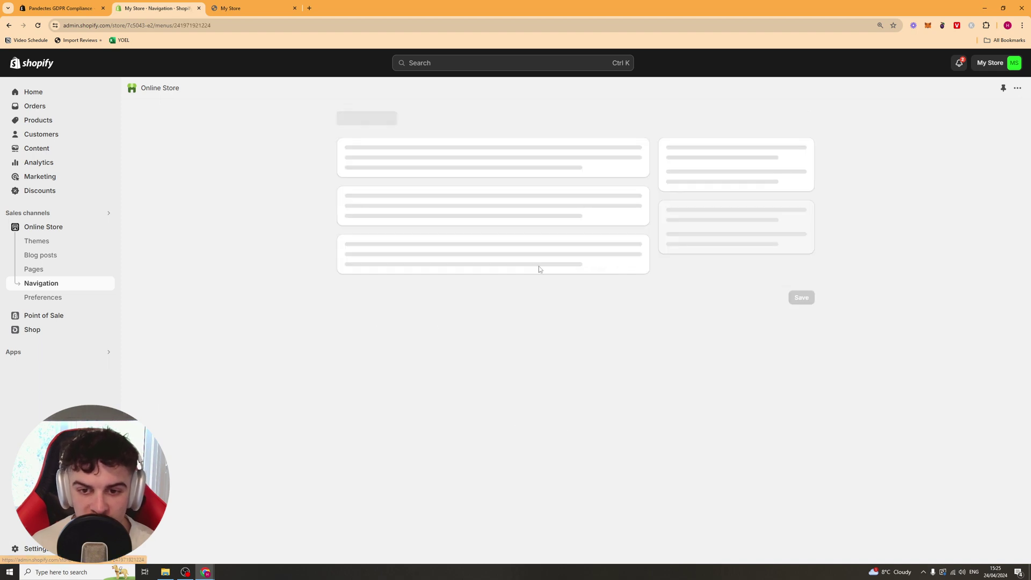
- Add a Policies > Privacy Policy item to the Footer menu and save it
click(391, 272)
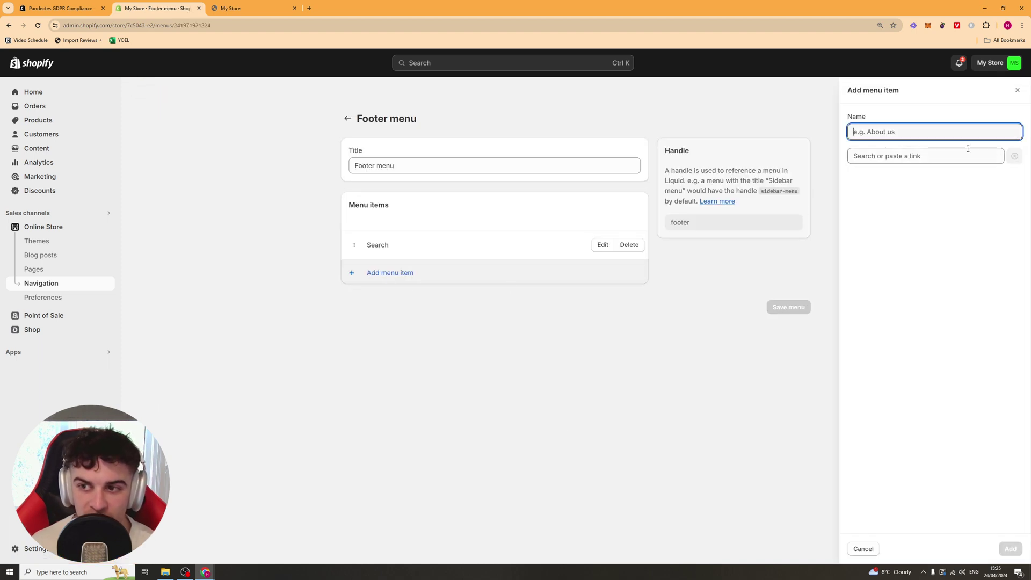
click(939, 157)
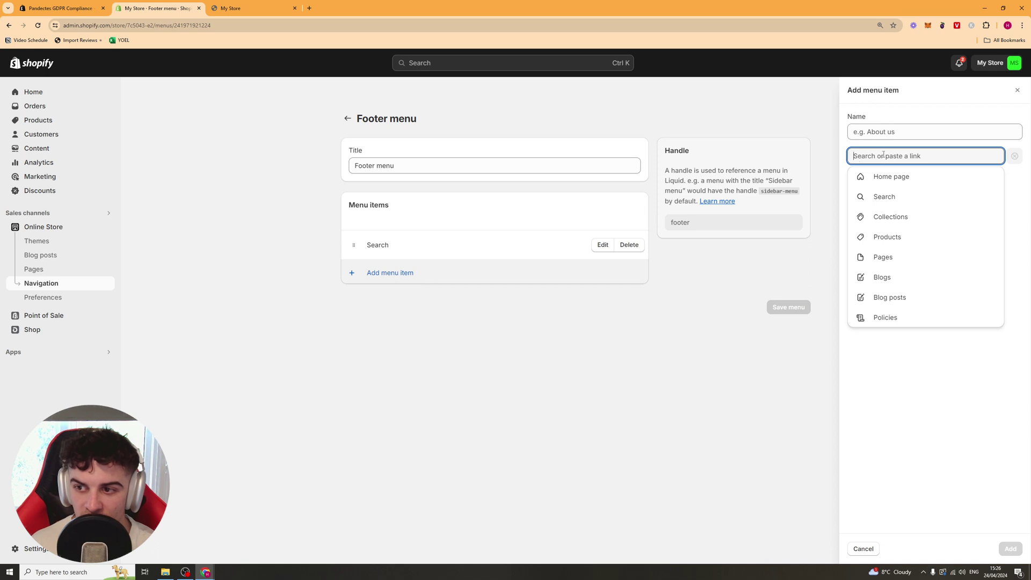
click(902, 319)
click(908, 196)
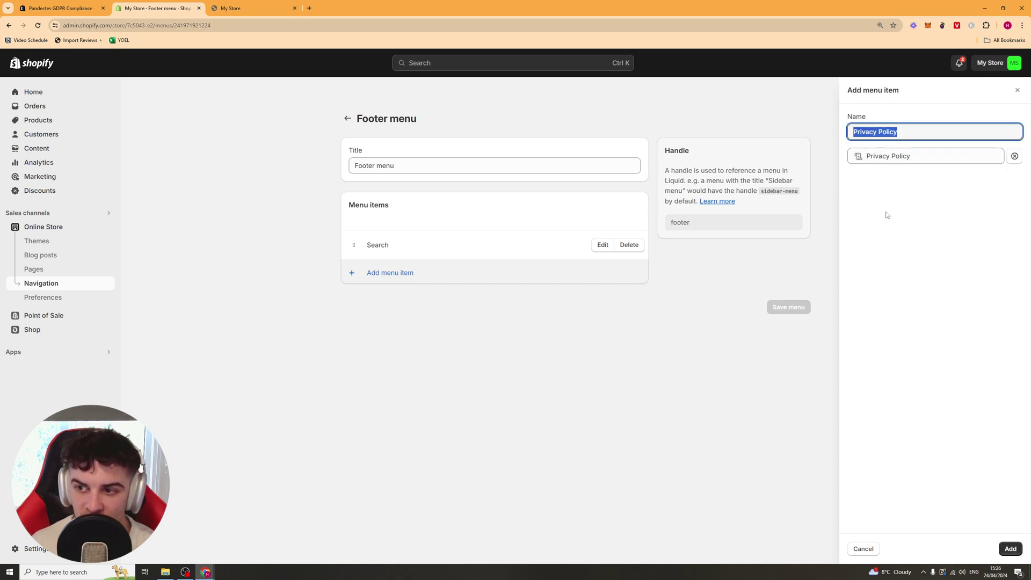
click(1006, 547)
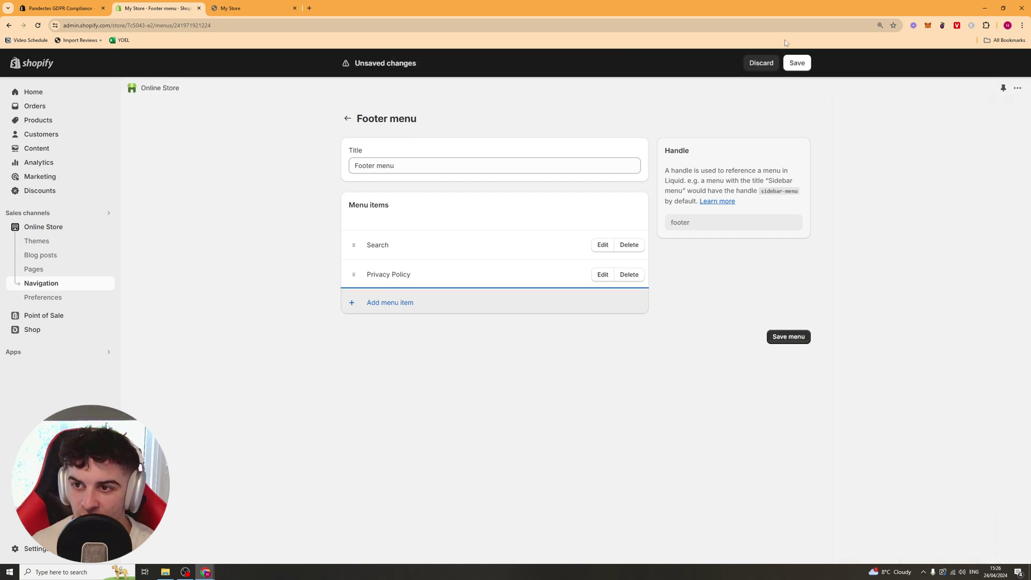
click(793, 62)
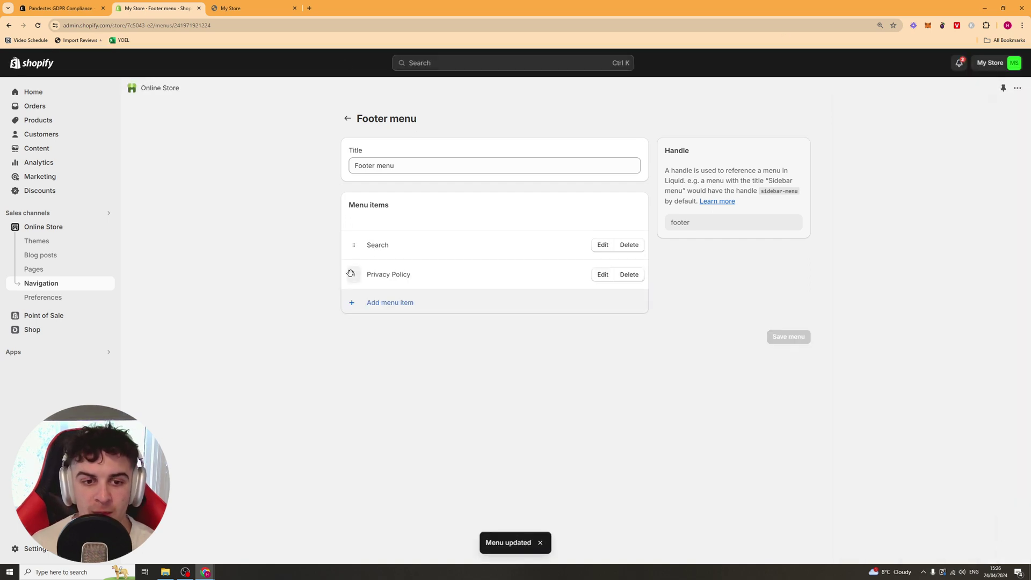
- Open the live storefront in a new tab and view the ABCD product page
right_click(108, 227)
click(129, 240)
click(277, 9)
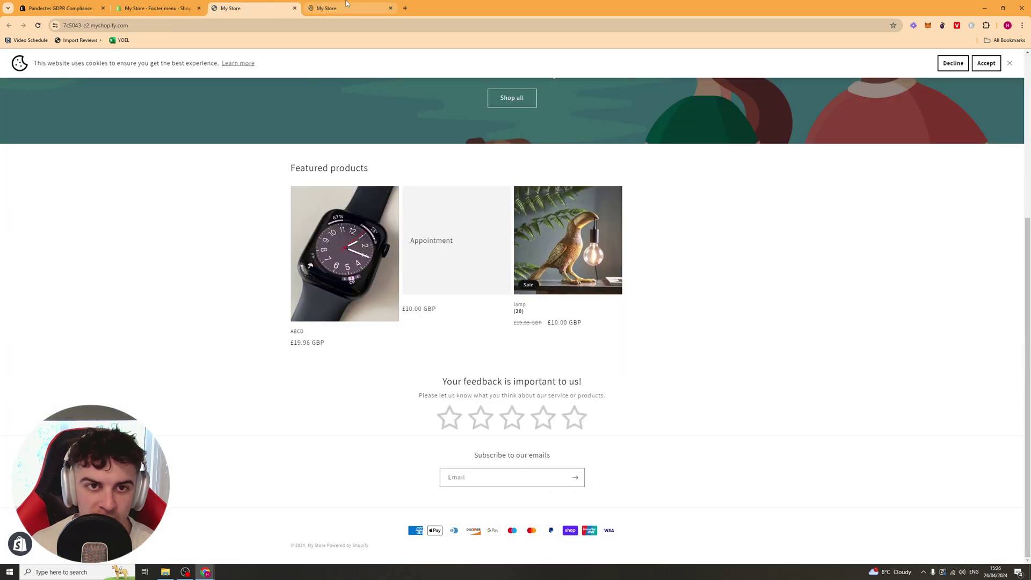
click(346, 7)
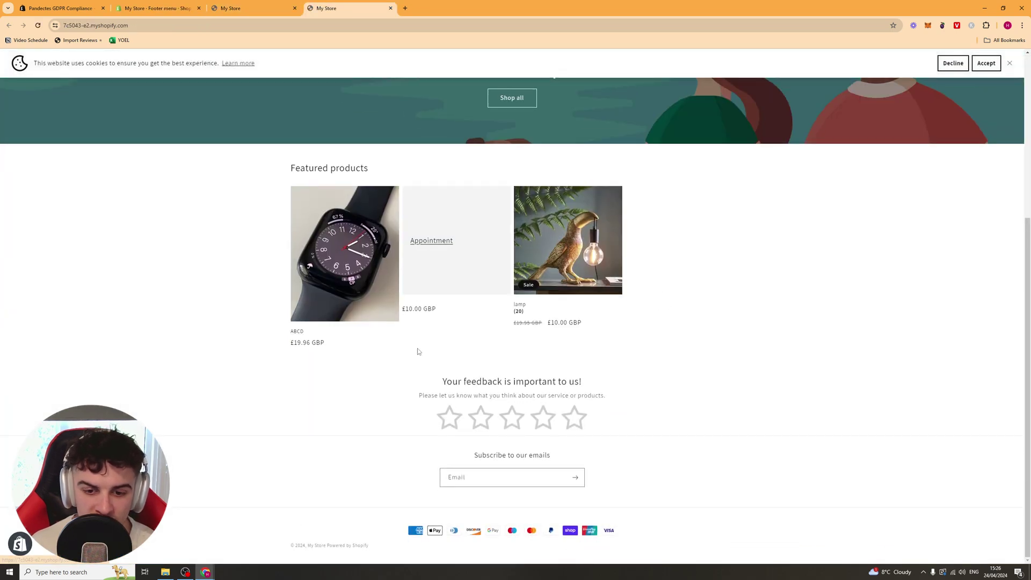
scroll(552, 118, up, 5)
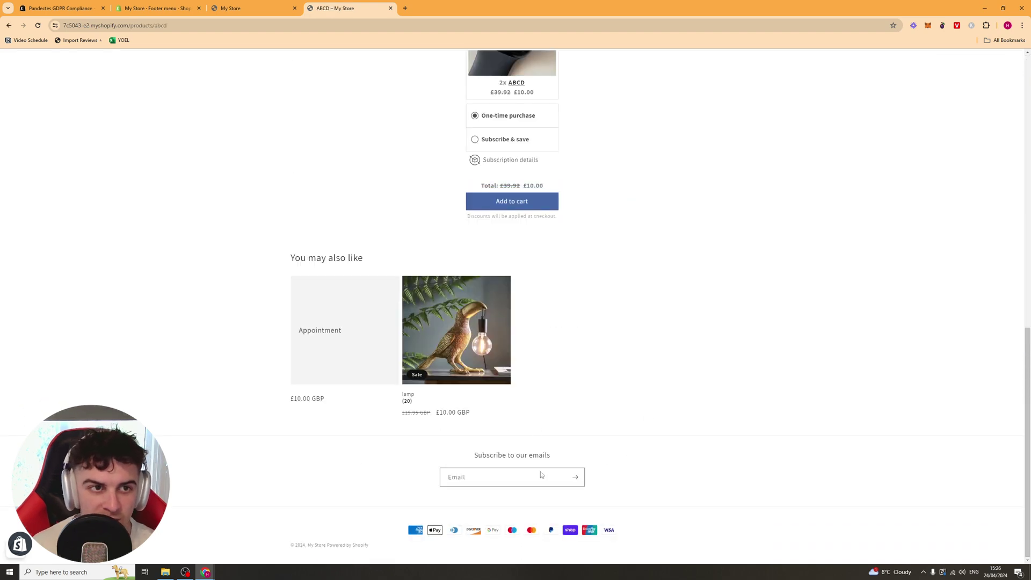
- Add a Policies > Privacy Policy item to the Shopify Main menu and save the menu
click(156, 8)
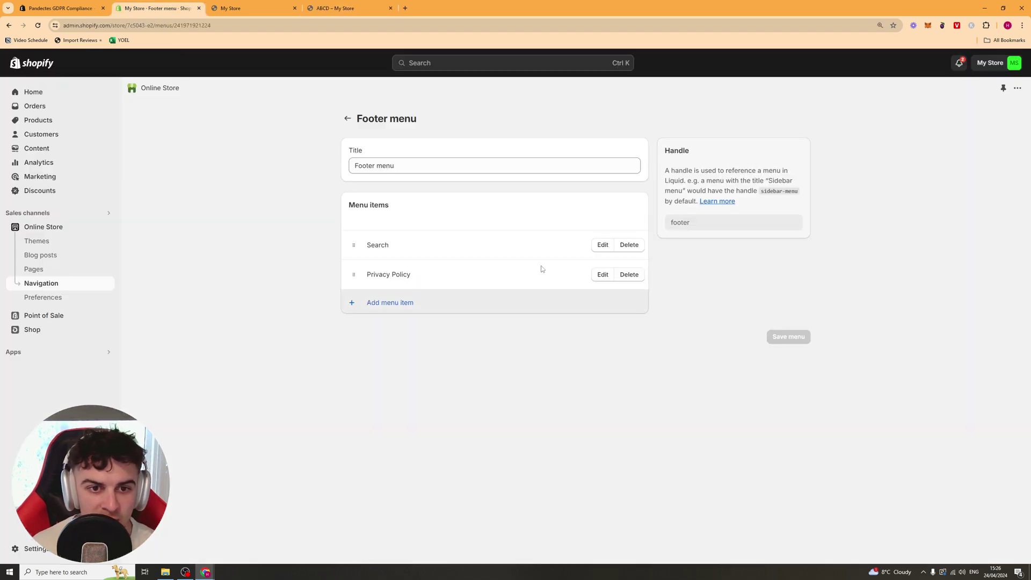
click(348, 119)
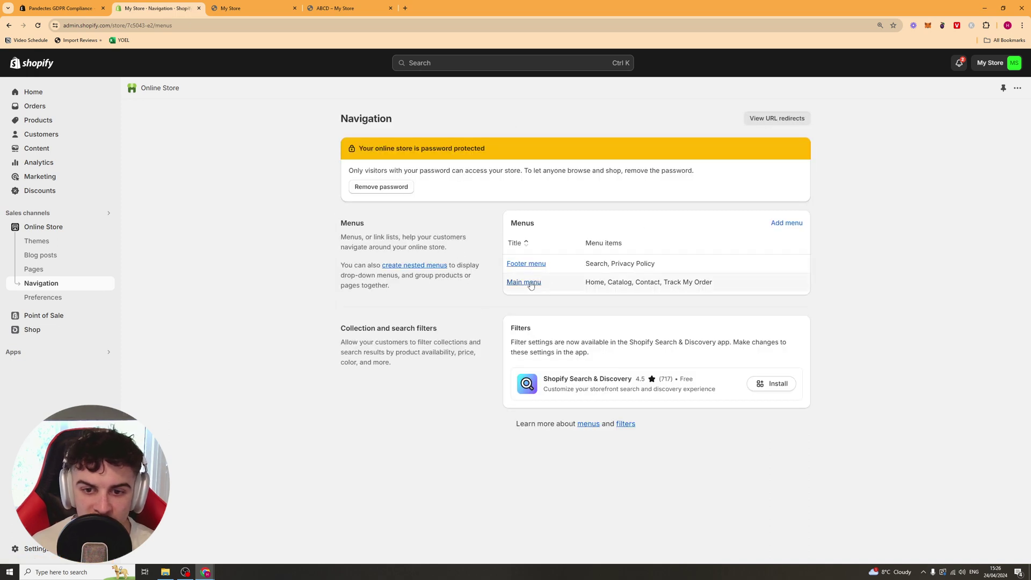
click(530, 283)
click(413, 359)
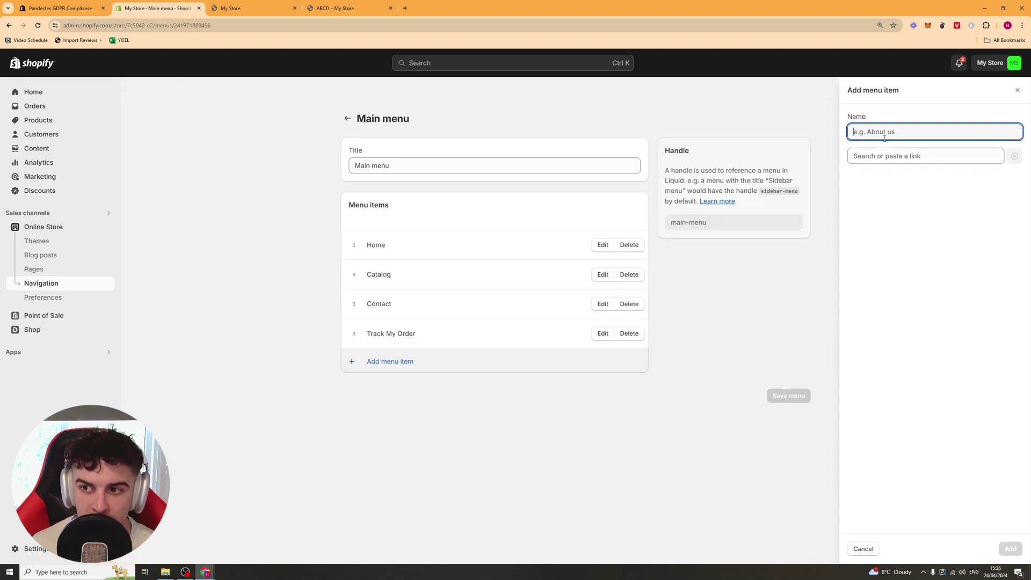
click(886, 155)
click(891, 311)
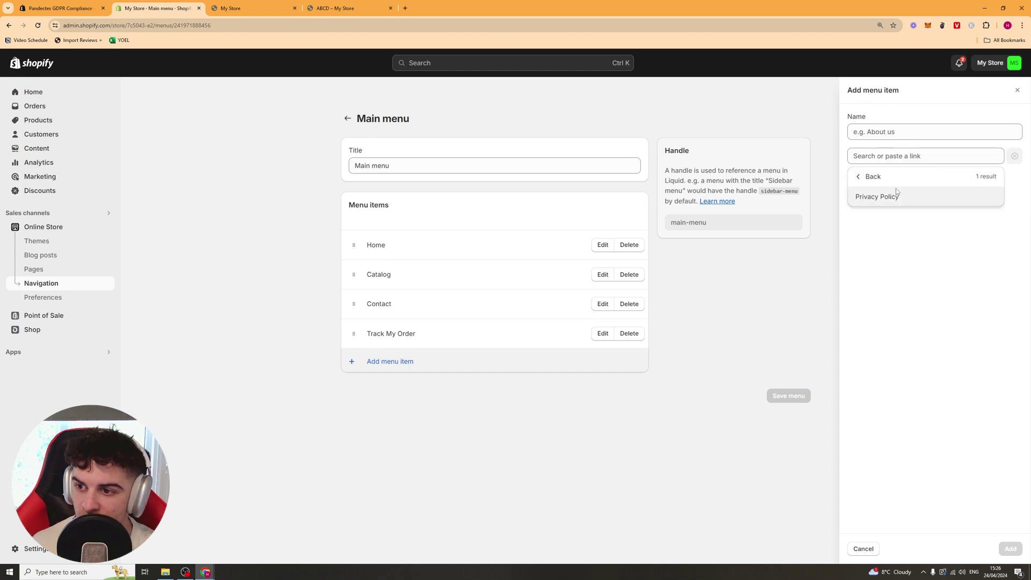
click(896, 193)
click(1009, 548)
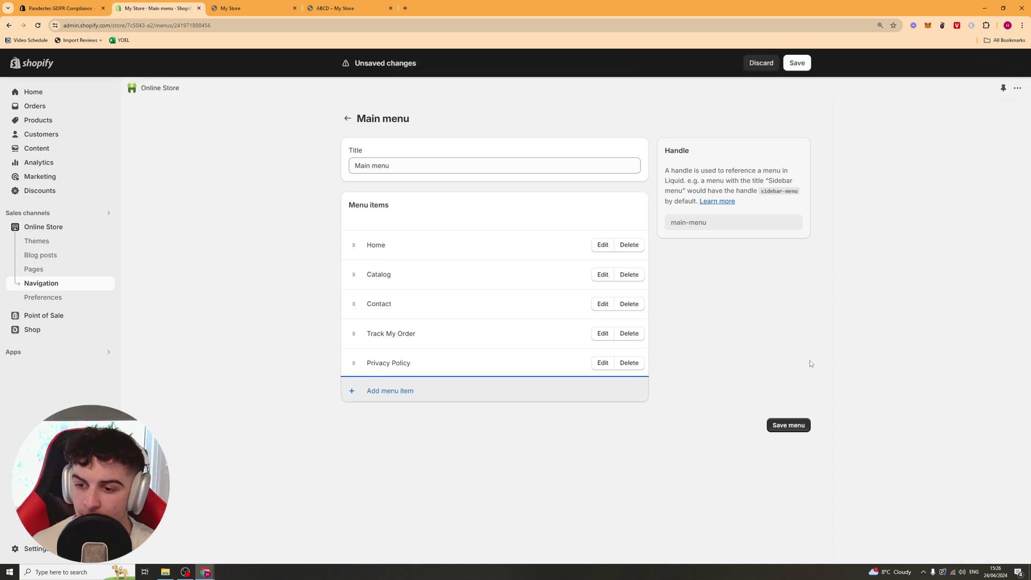
click(800, 427)
- Reload the storefront and search the store for 'privacy'
click(260, 7)
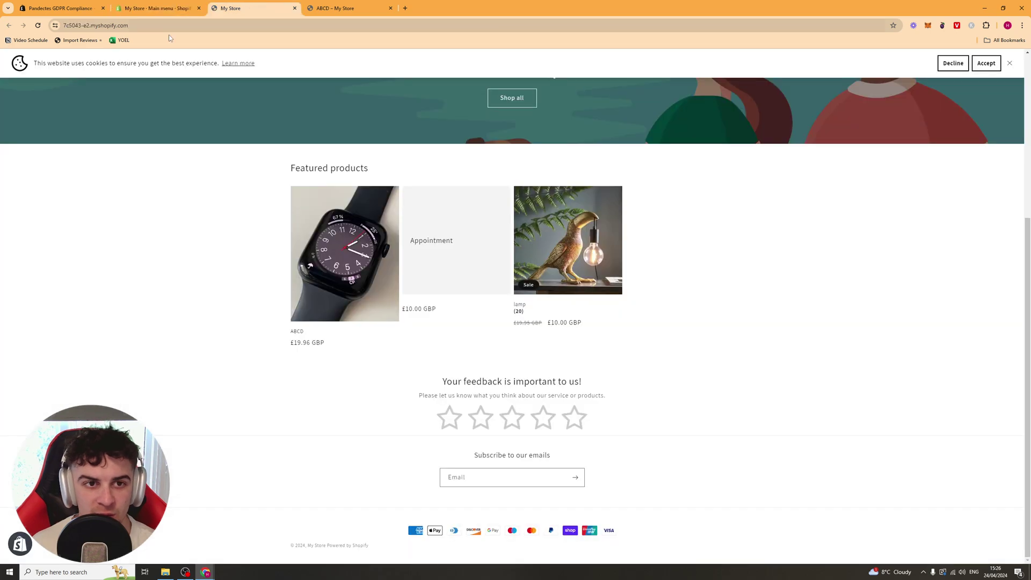
scroll(180, 136, up, 5)
key(F5)
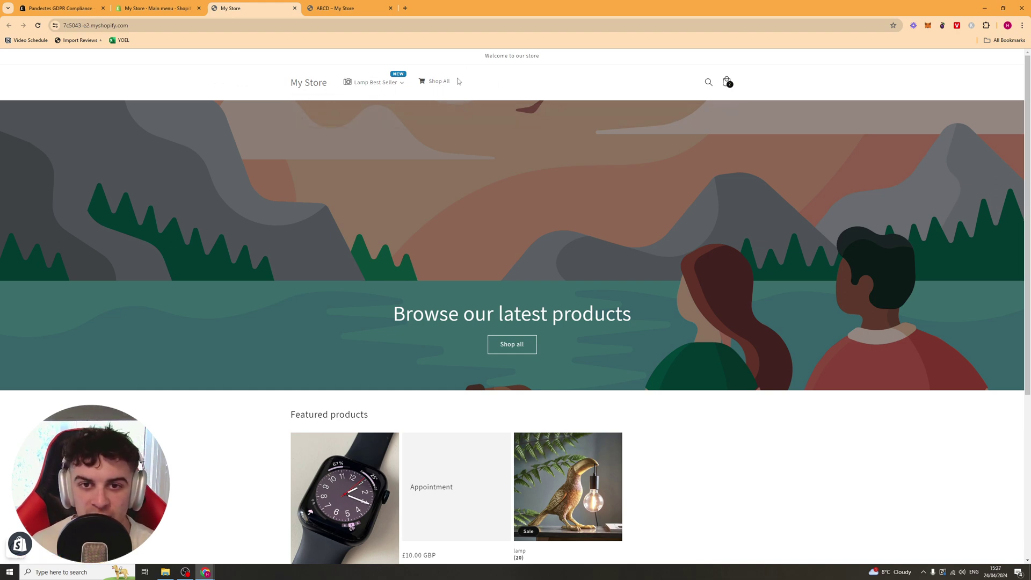
click(706, 84)
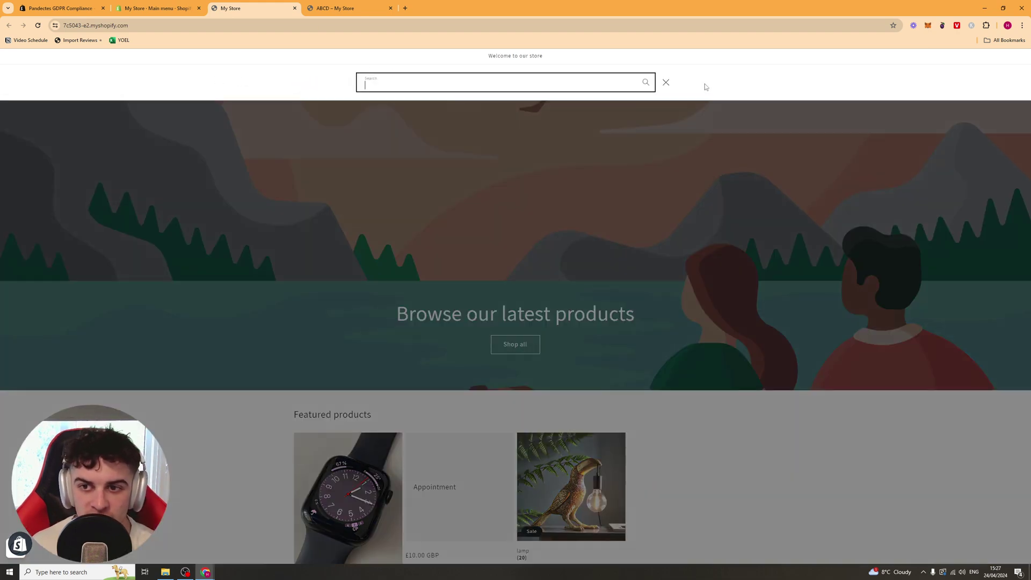
text(privacy)
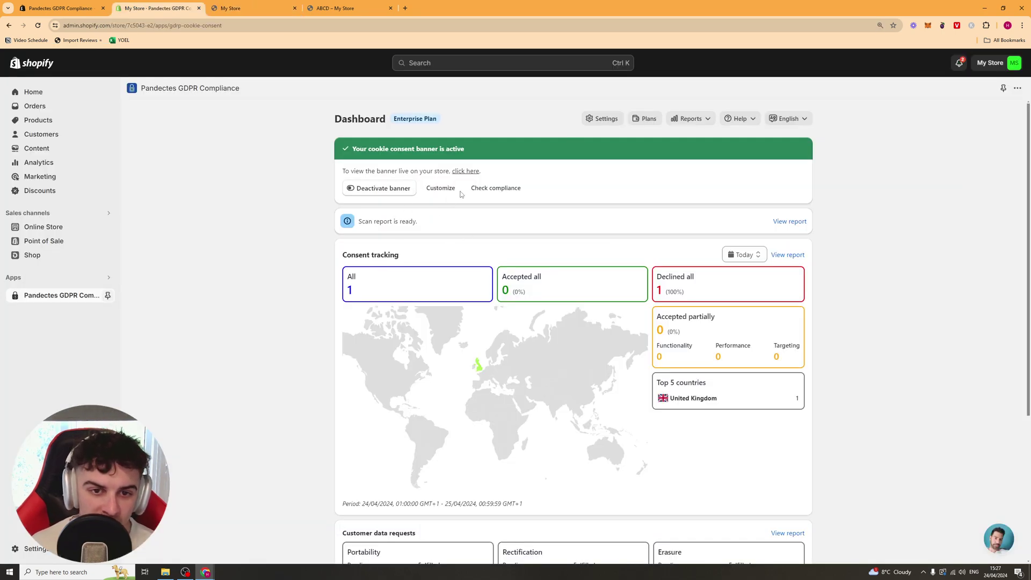
- In the banner customization settings, enable Show Imprint page link and save
click(451, 191)
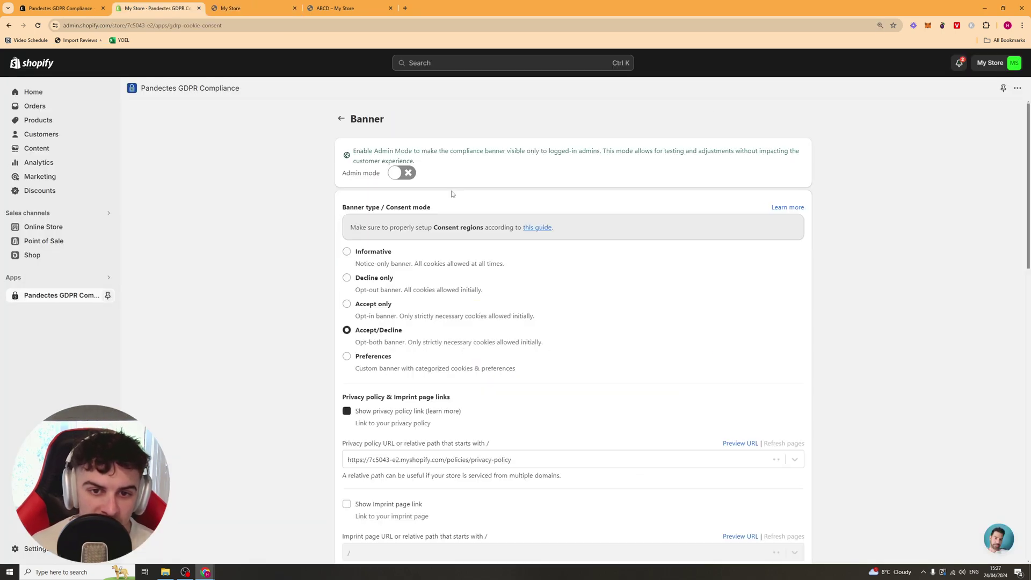
scroll(492, 380, down, 6)
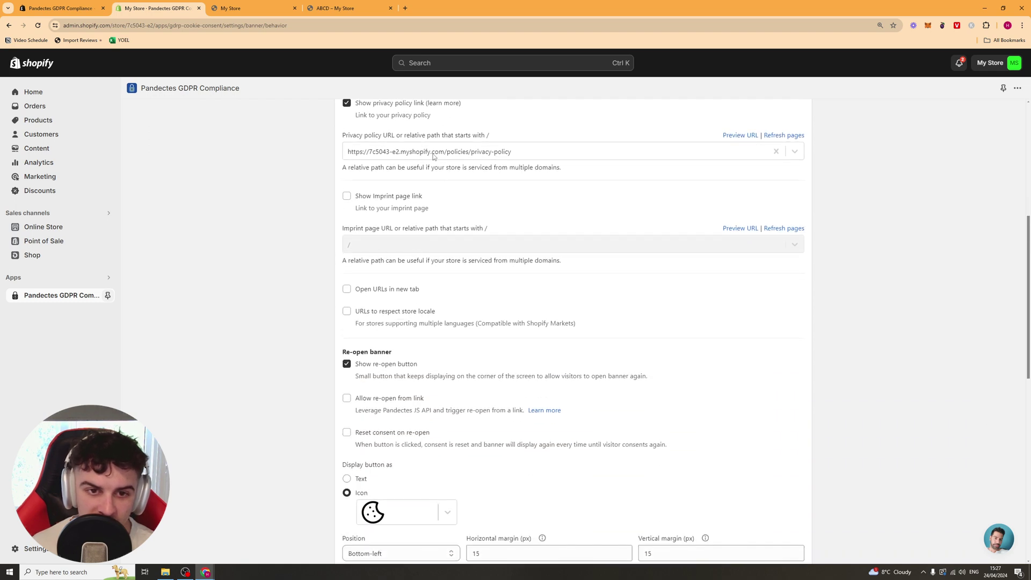
scroll(418, 172, up, 1)
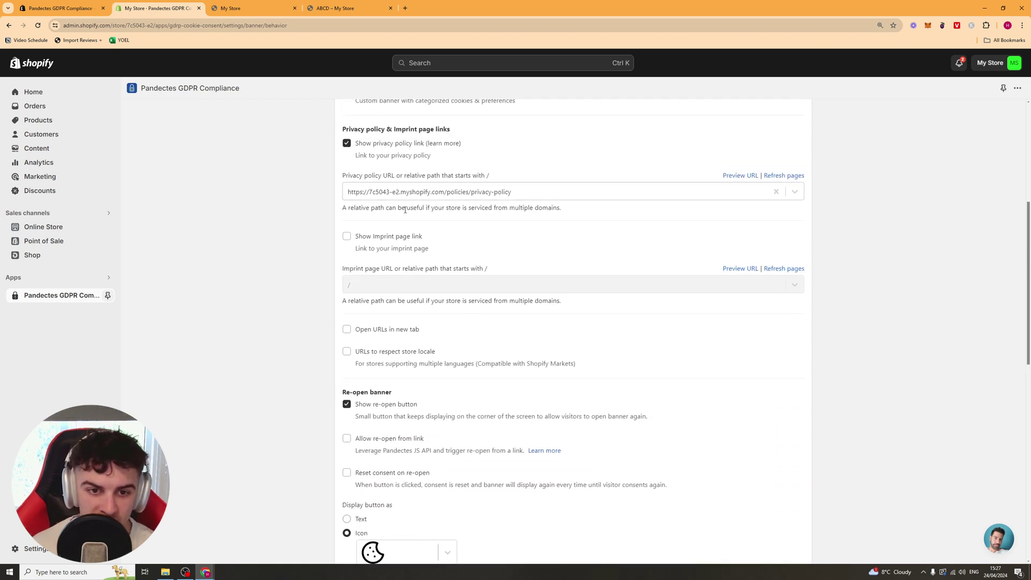
click(346, 236)
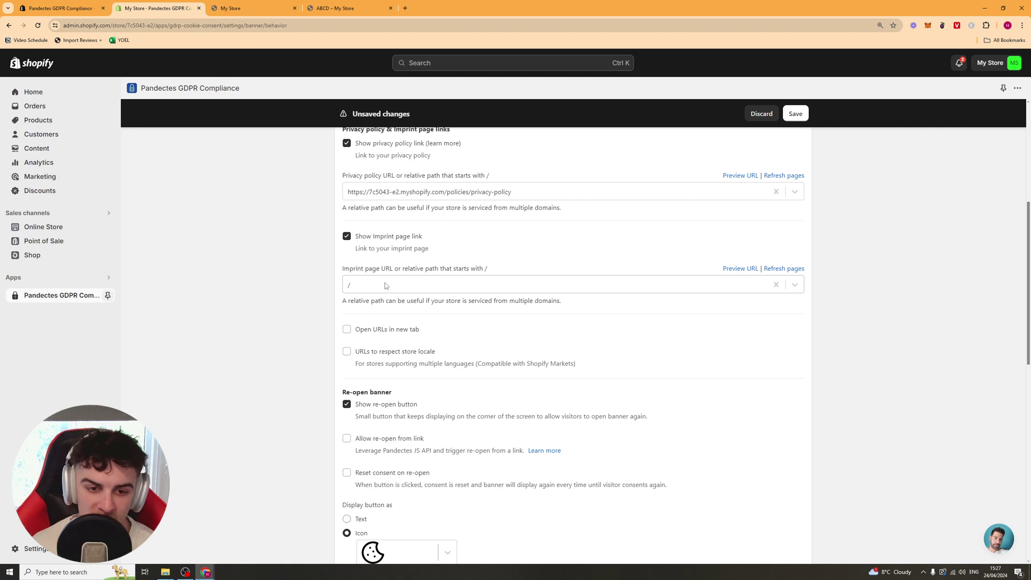
click(795, 113)
- Tick Open URLs in new tab and URLs to respect store locale
scroll(357, 306, down, 1)
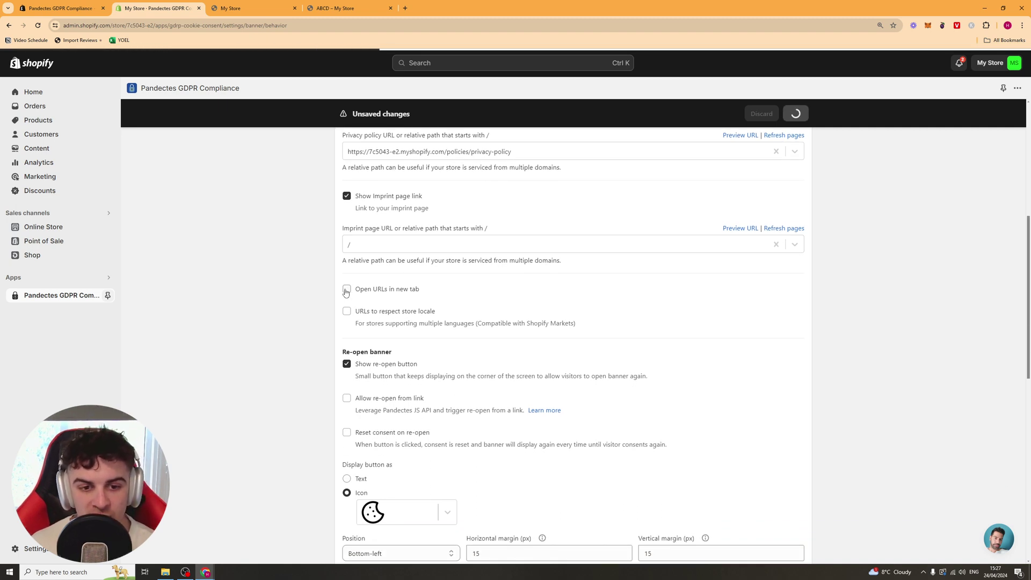
click(347, 288)
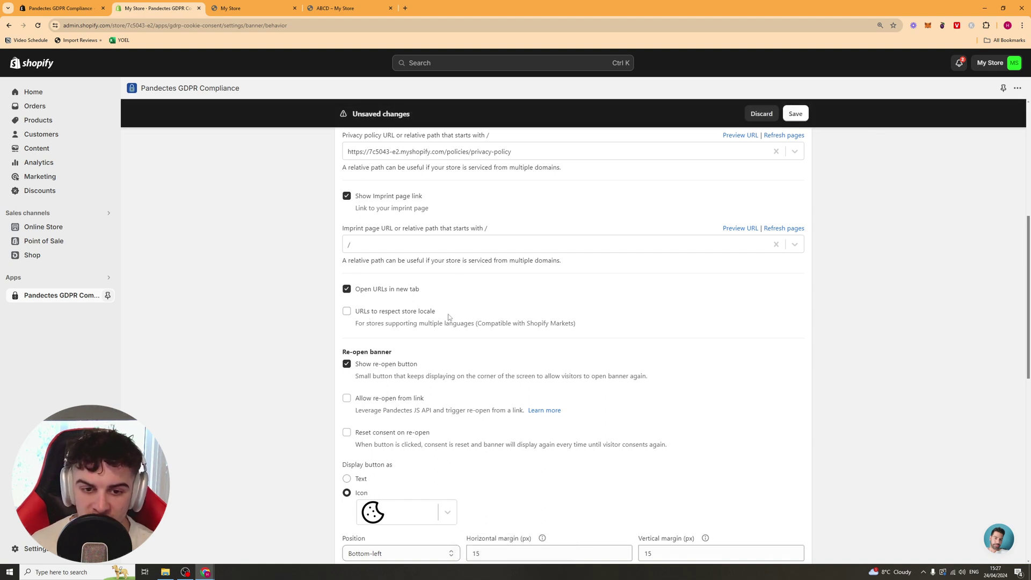
click(347, 313)
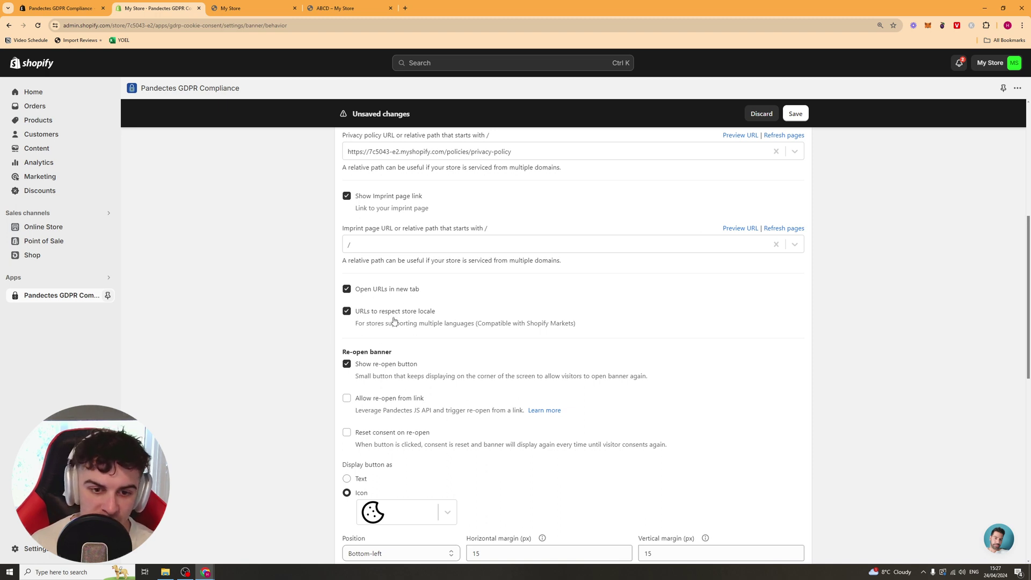
- Save the banner link settings
click(795, 113)
scroll(297, 276, down, 4)
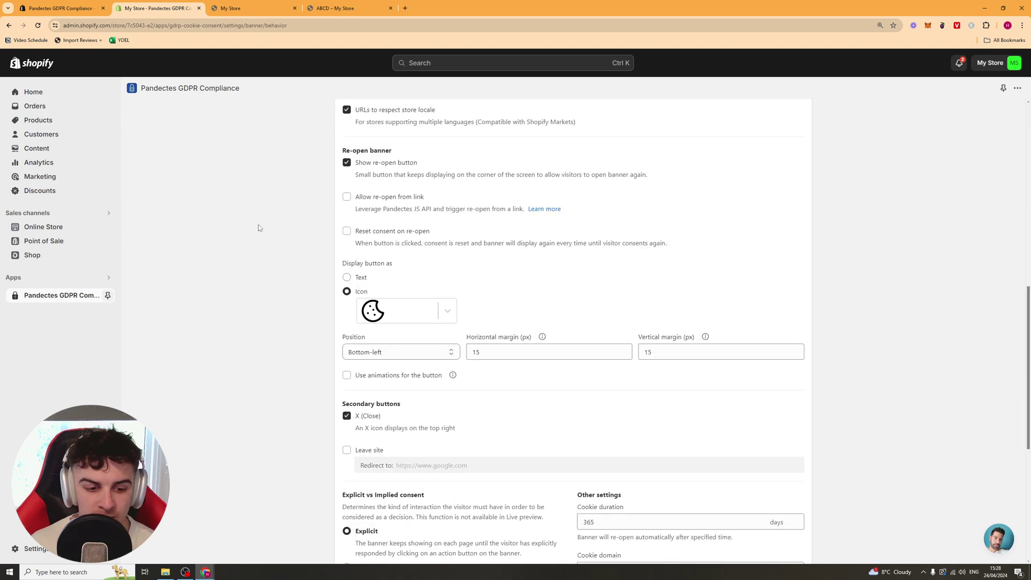
drag(356, 151, 402, 151)
click(402, 153)
scroll(339, 236, up, 6)
scroll(288, 264, down, 5)
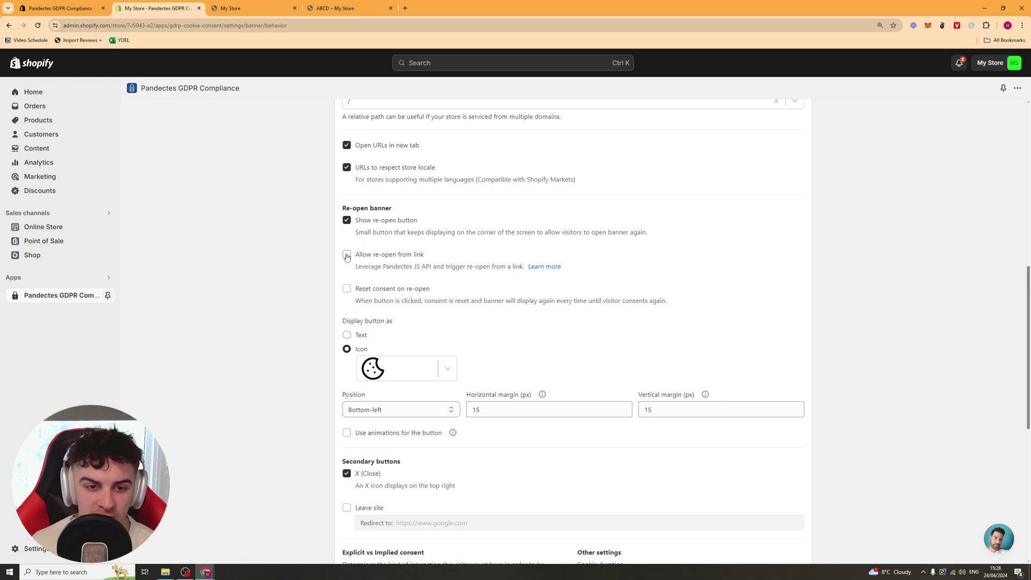
- Try the re-open banner options, leaving only Show re-open button checked
click(346, 291)
click(346, 289)
click(346, 220)
click(347, 255)
click(347, 288)
click(346, 221)
click(347, 221)
click(346, 255)
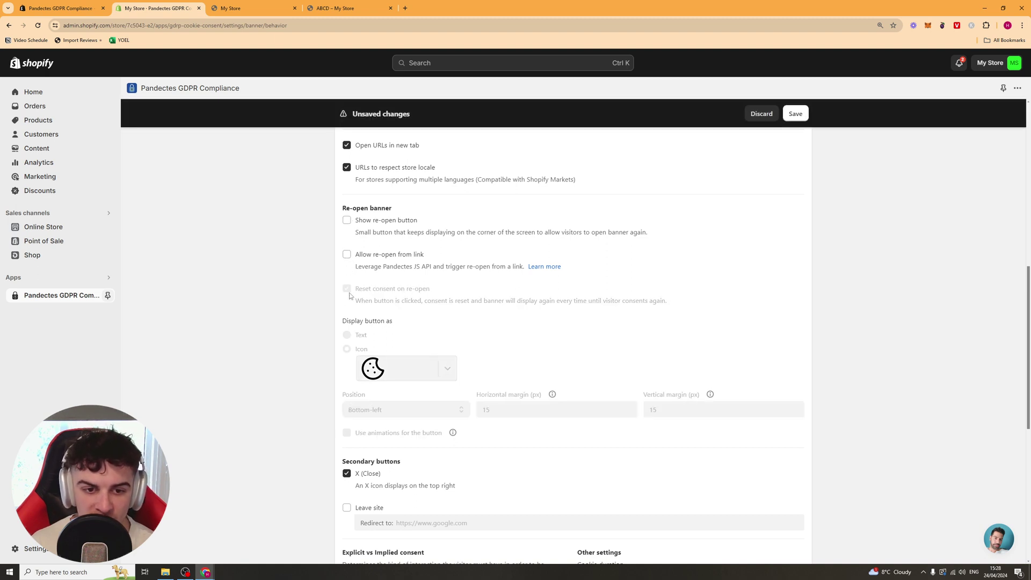
click(346, 220)
click(346, 289)
scroll(376, 360, down, 3)
scroll(376, 361, up, 1)
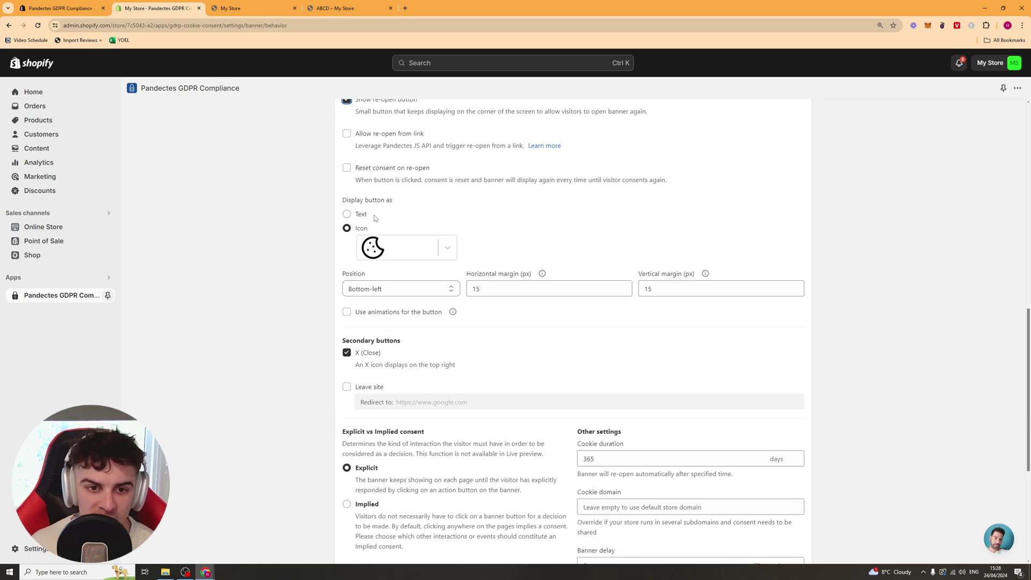
click(391, 255)
scroll(403, 349, down, 2)
scroll(406, 372, down, 1)
click(406, 374)
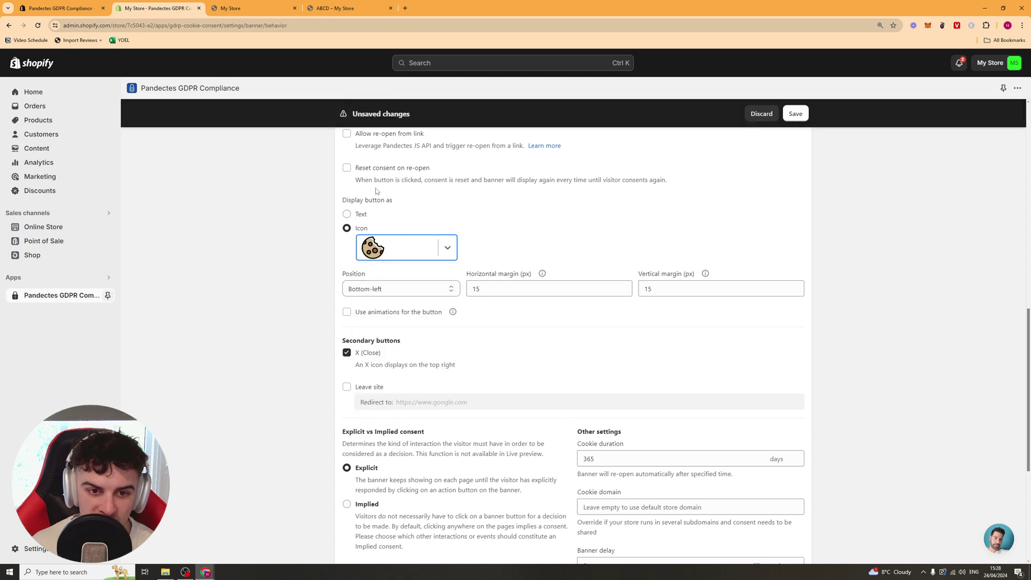
click(347, 215)
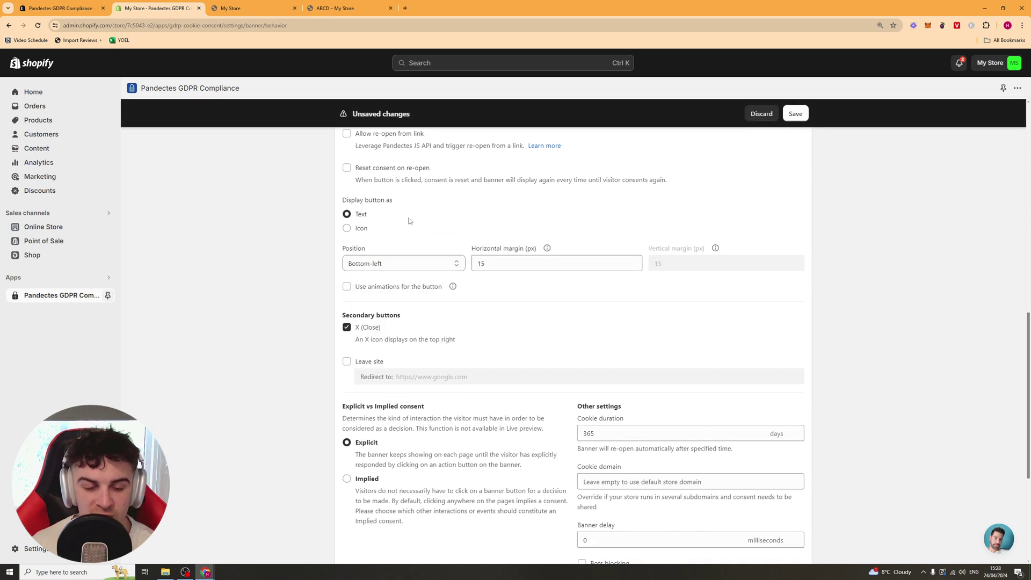
click(348, 229)
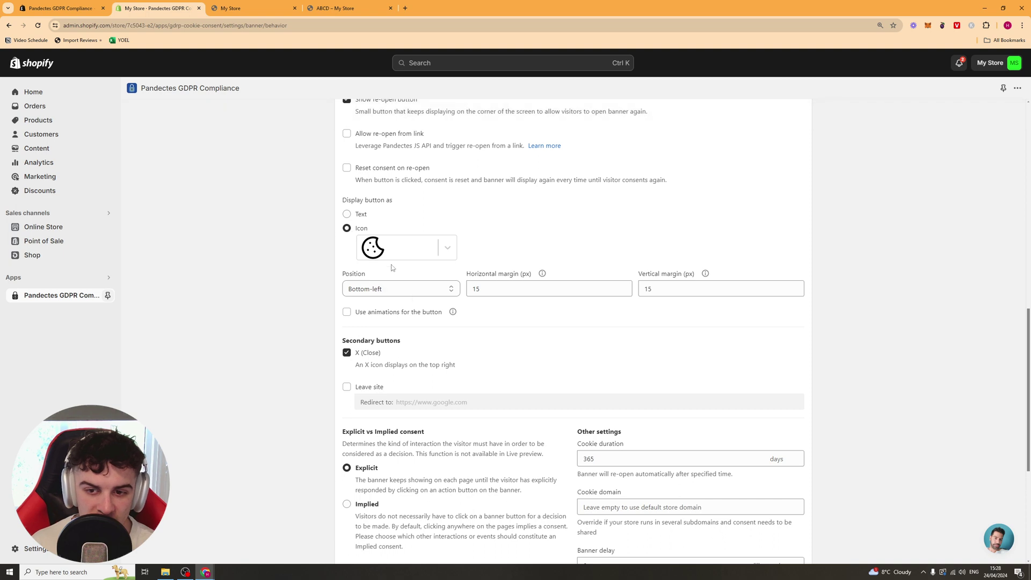
scroll(370, 269, down, 2)
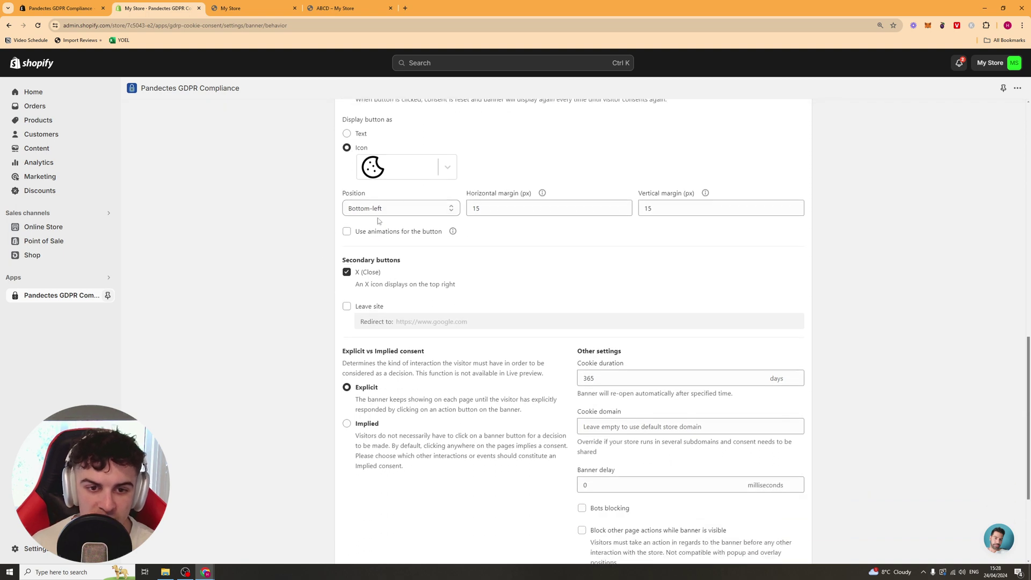
click(347, 231)
click(368, 238)
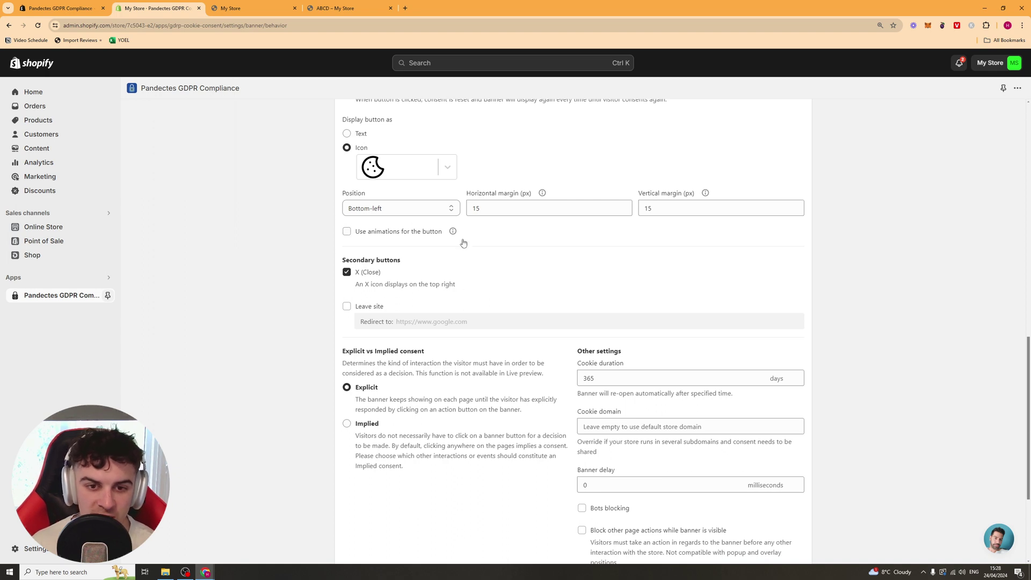
mouse_move(456, 233)
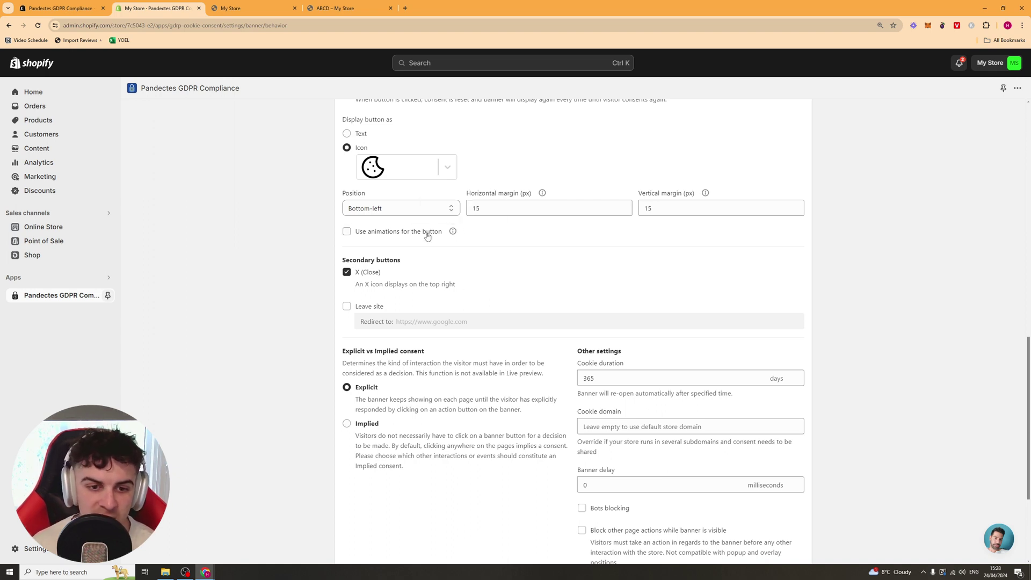
scroll(411, 294, down, 2)
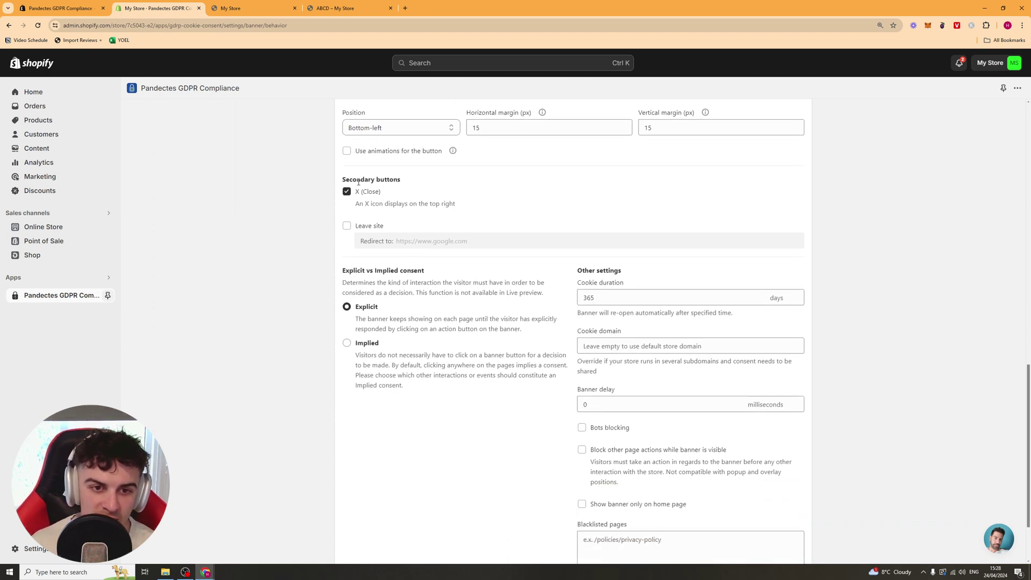
- Try the leave site option with its redirect address, then remove it again
drag(384, 204, 456, 205)
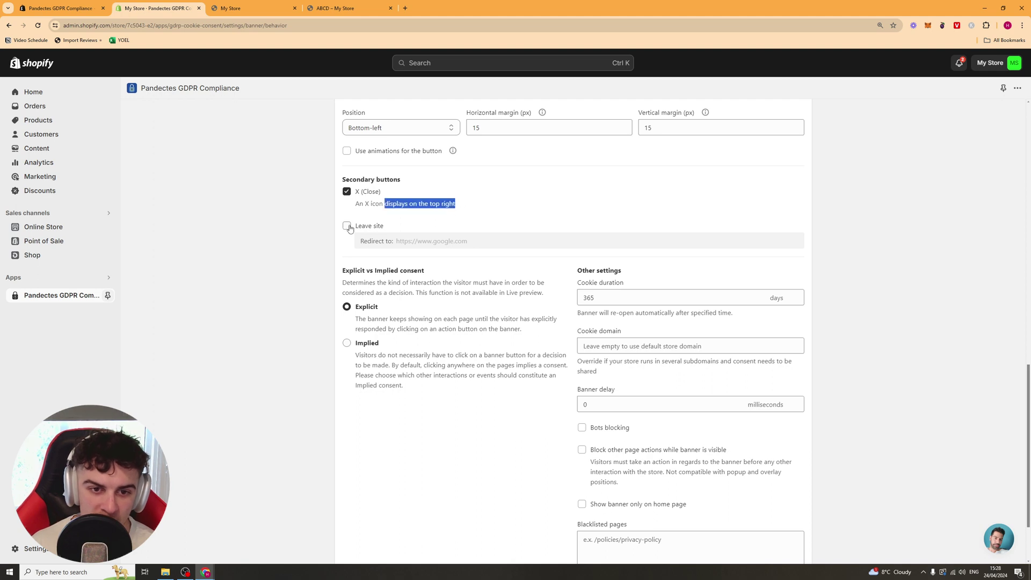
click(347, 226)
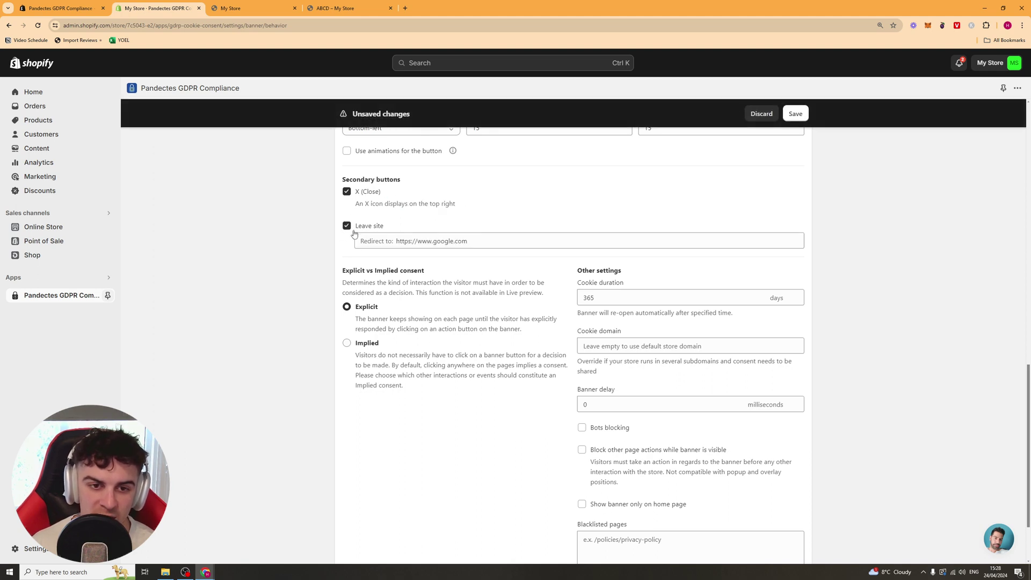
drag(467, 241, 397, 240)
click(473, 239)
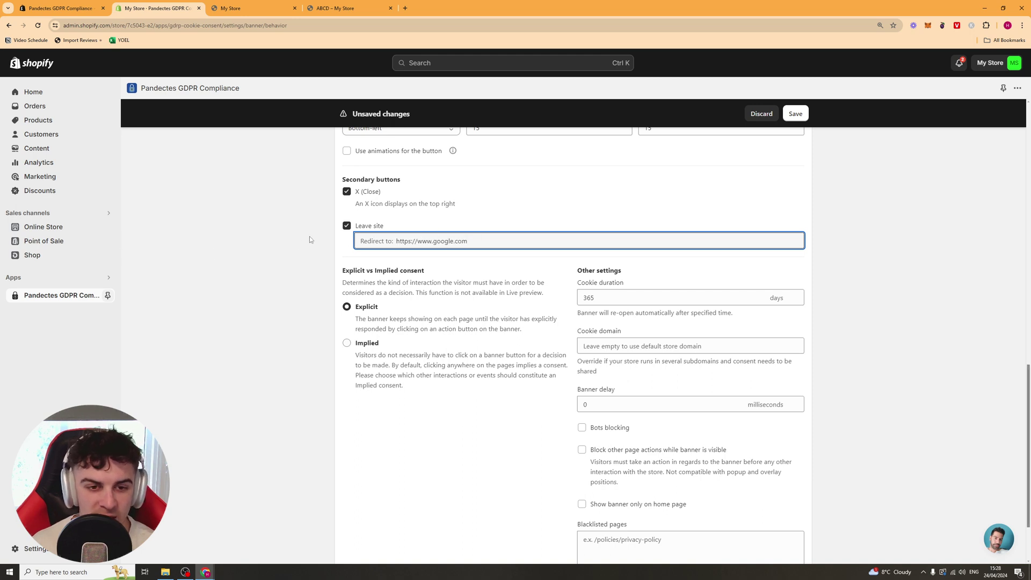
click(347, 226)
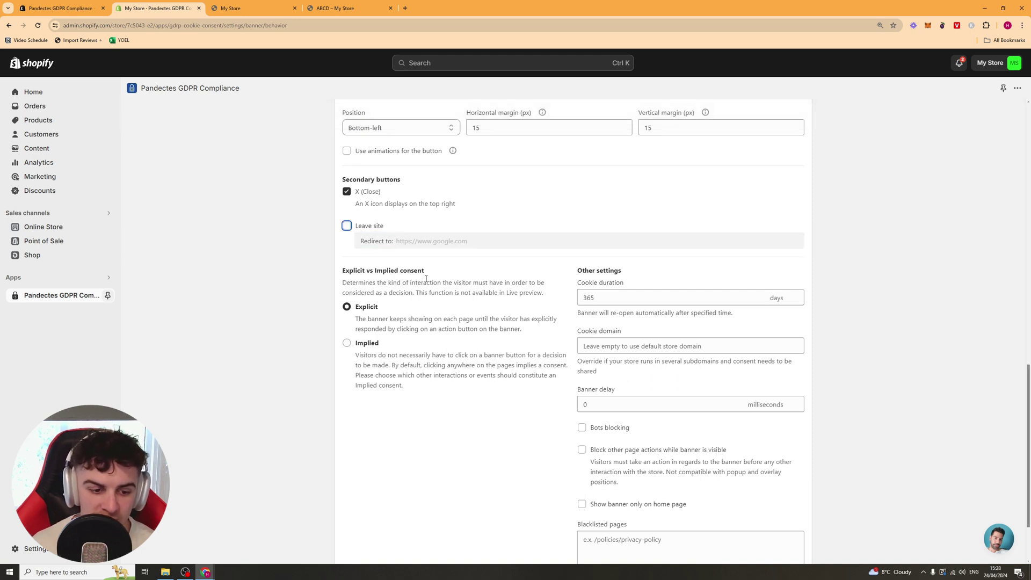
scroll(359, 391, down, 2)
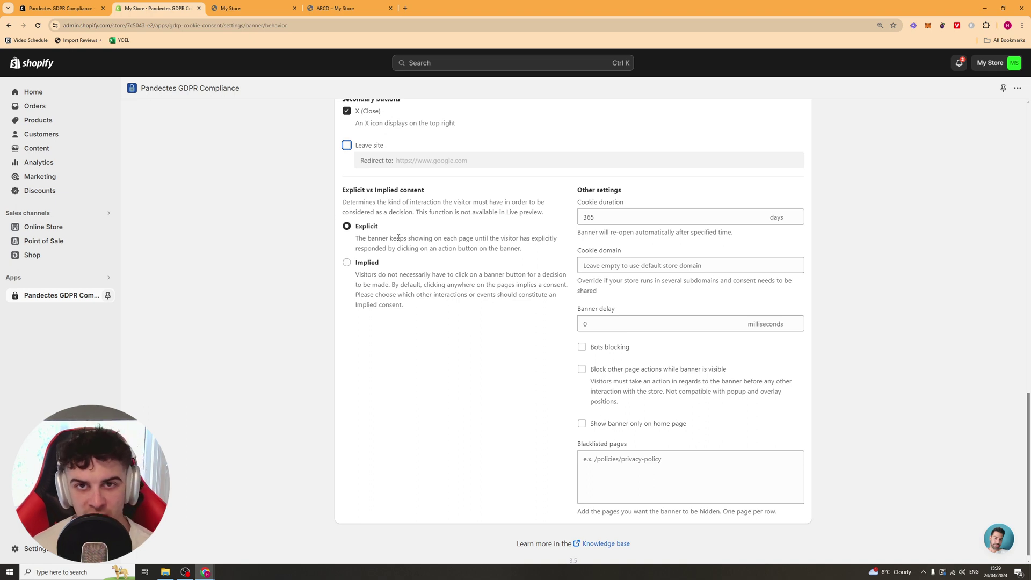
- Switch to Implied consent, triggered by a 200px vertical scroll or a 5-second timeout
click(346, 263)
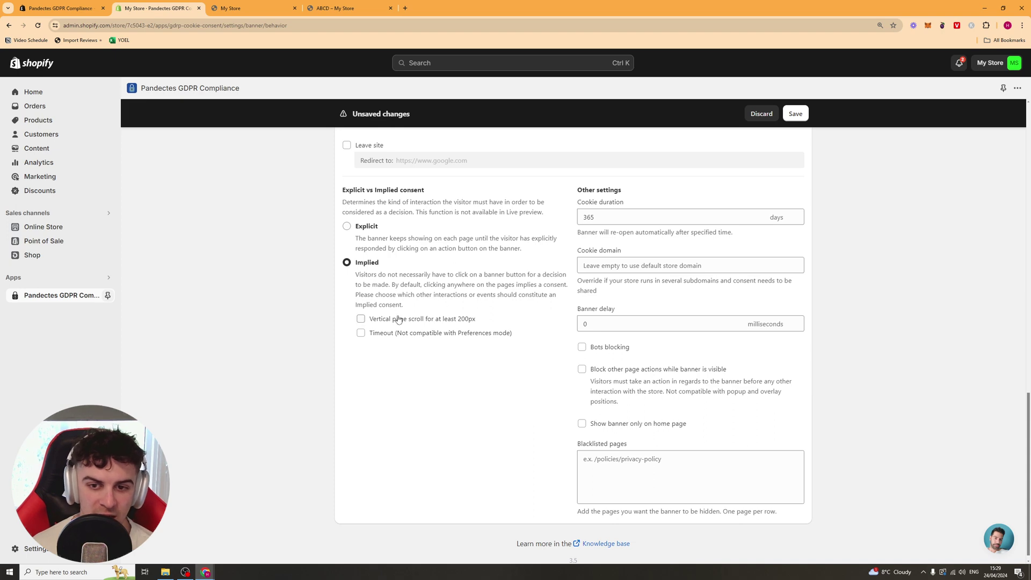
scroll(398, 319, up, 2)
scroll(323, 269, down, 2)
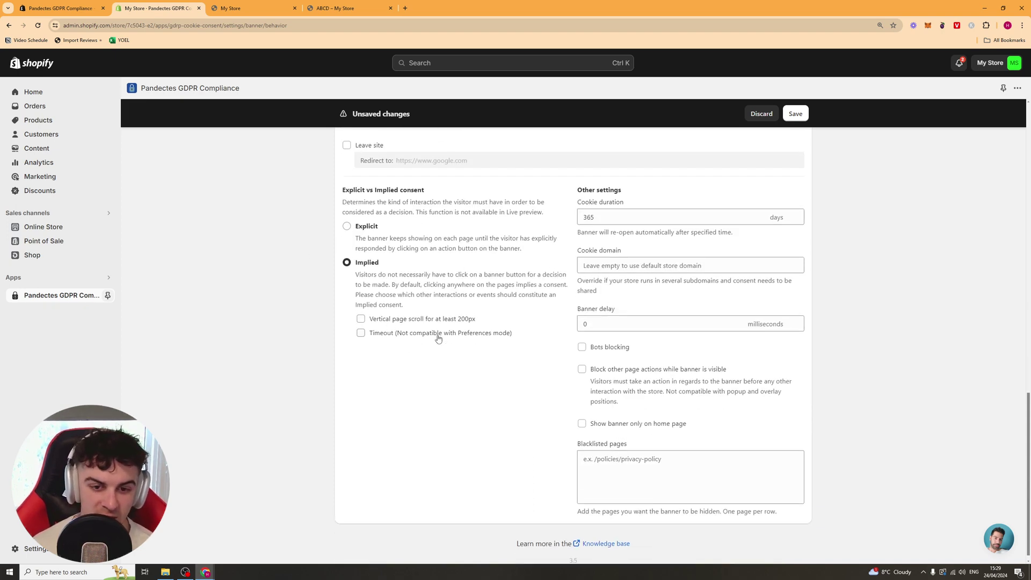
click(362, 319)
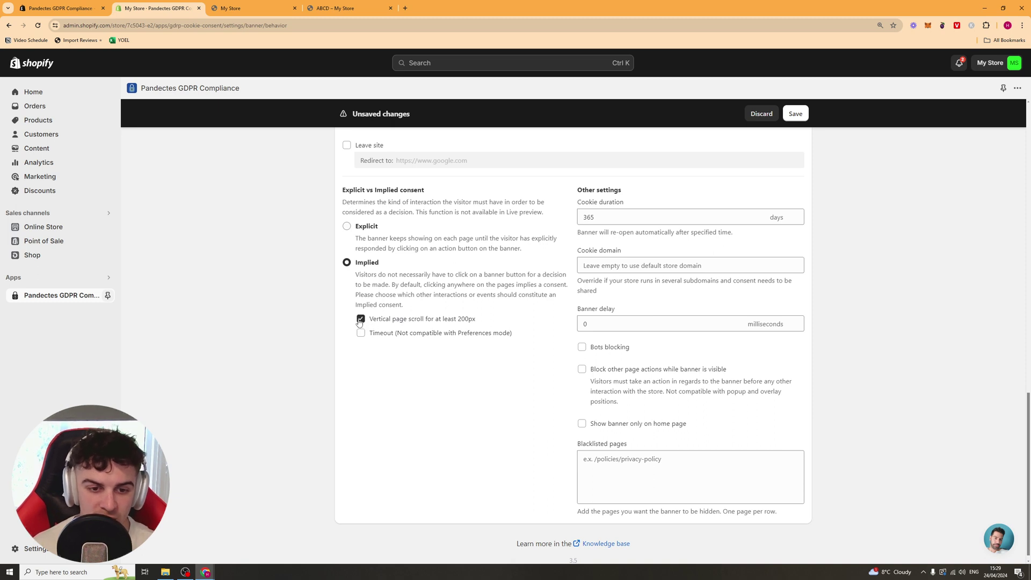
click(361, 333)
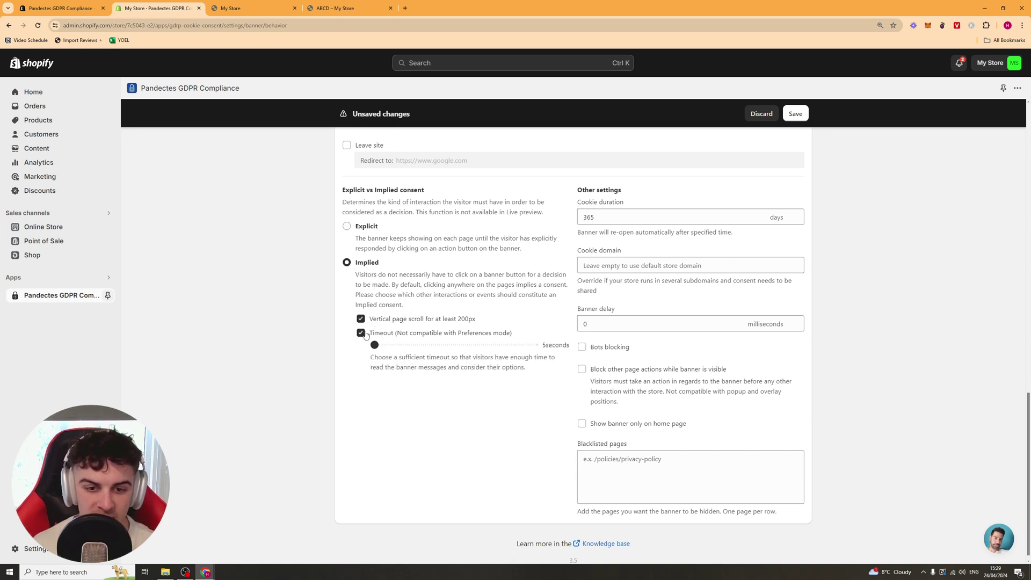
click(369, 331)
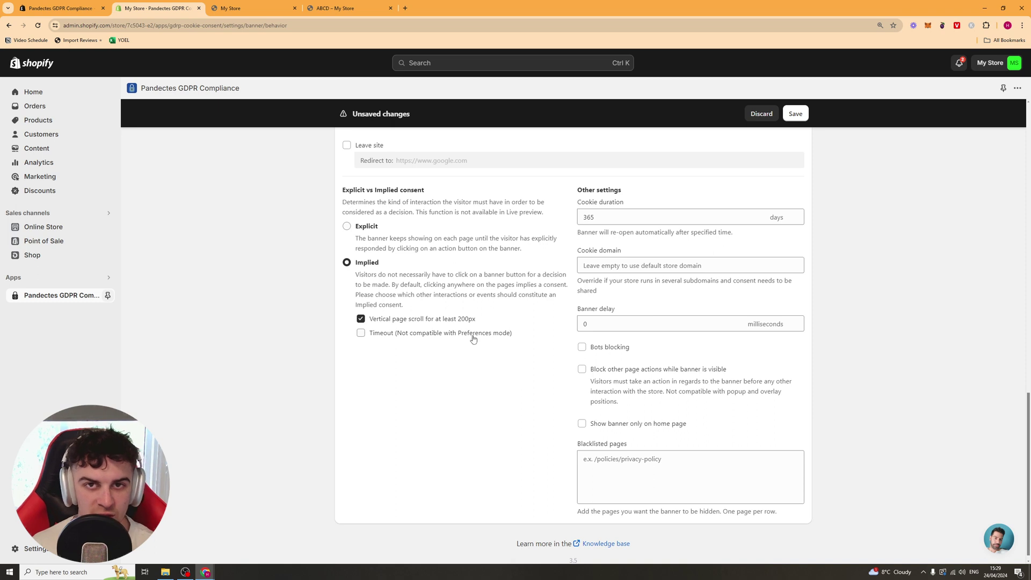
click(361, 333)
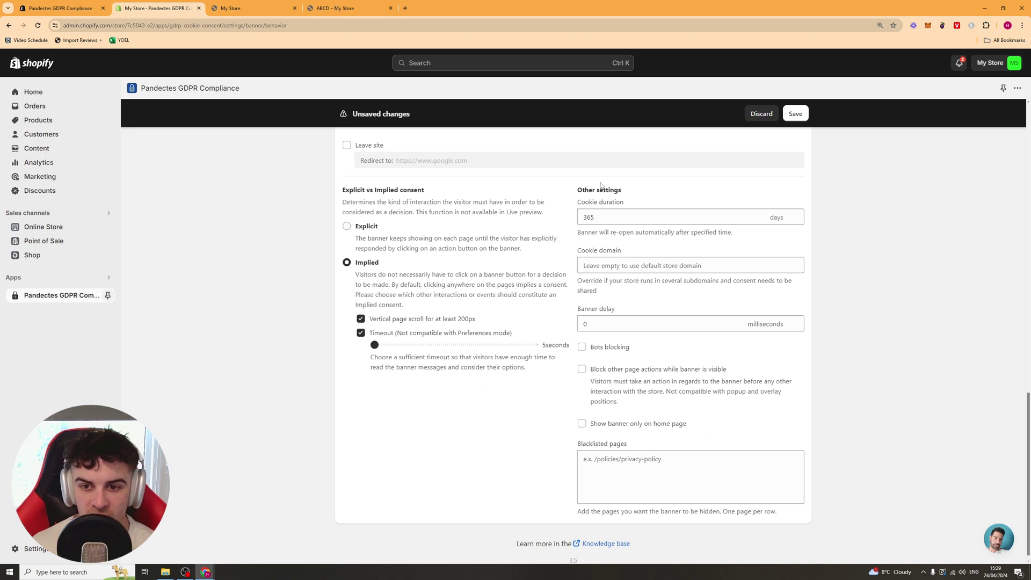
- Keep the 365-day cookie duration and enable bots blocking, page-action blocking and home-page-only banner
double_click(623, 216)
click(594, 208)
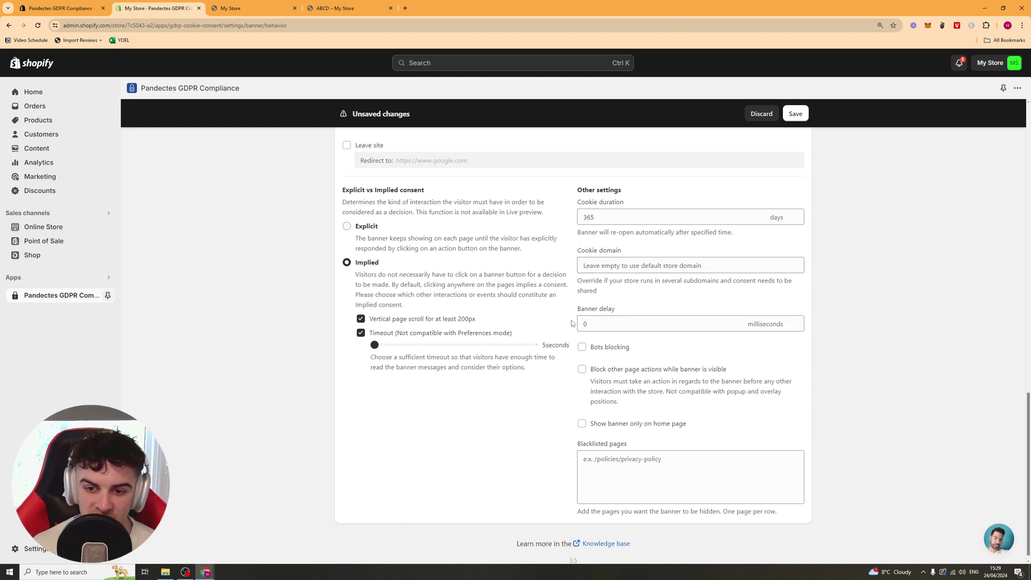
click(582, 347)
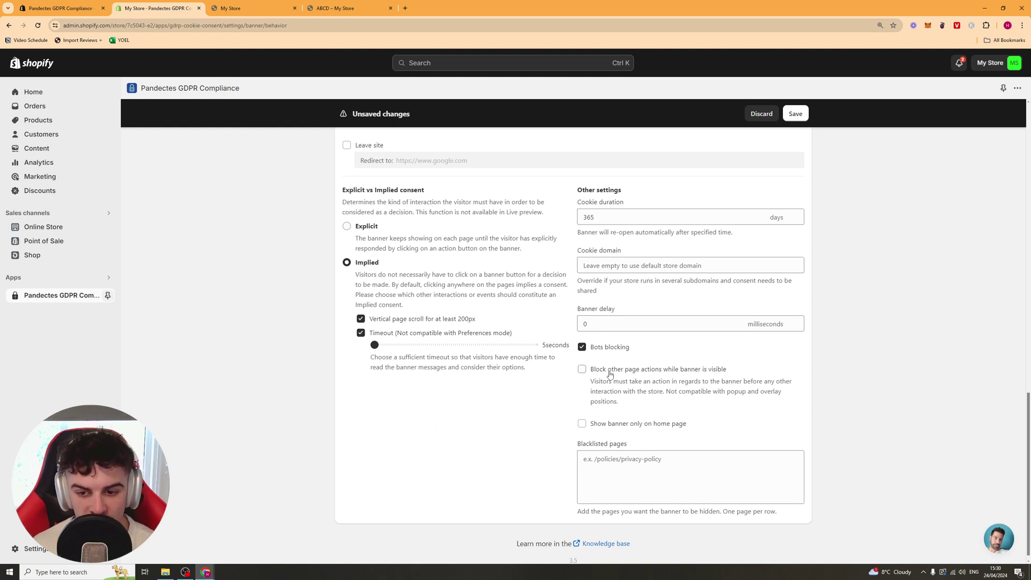
click(617, 376)
scroll(658, 377, down, 1)
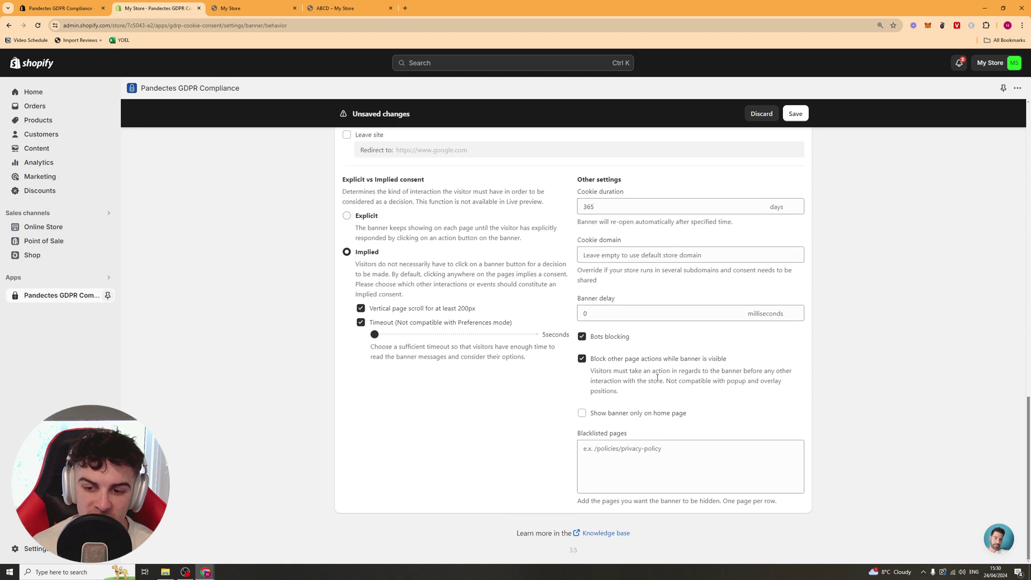
click(619, 415)
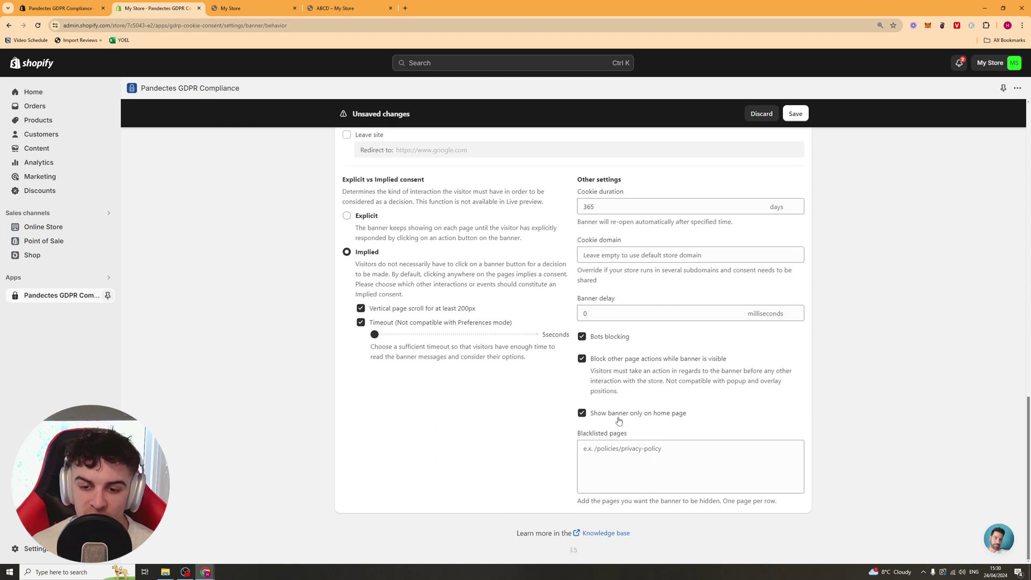
- Leave the blacklisted pages list empty and save the behaviour settings
click(608, 450)
triple_click(604, 433)
click(614, 448)
triple_click(617, 450)
click(621, 454)
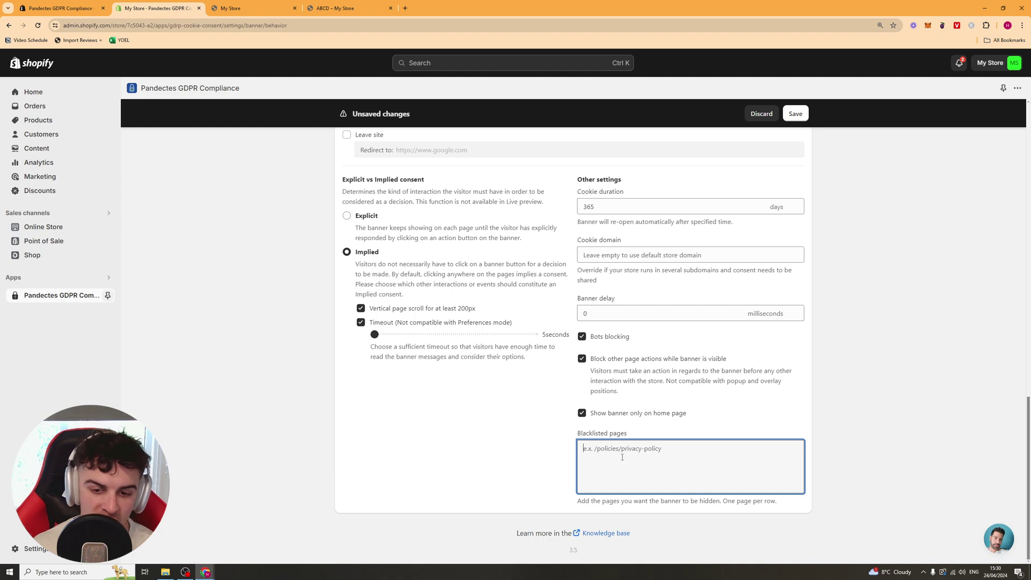
click(842, 466)
scroll(841, 438, up, 1)
scroll(841, 439, down, 1)
scroll(495, 230, up, 10)
click(795, 113)
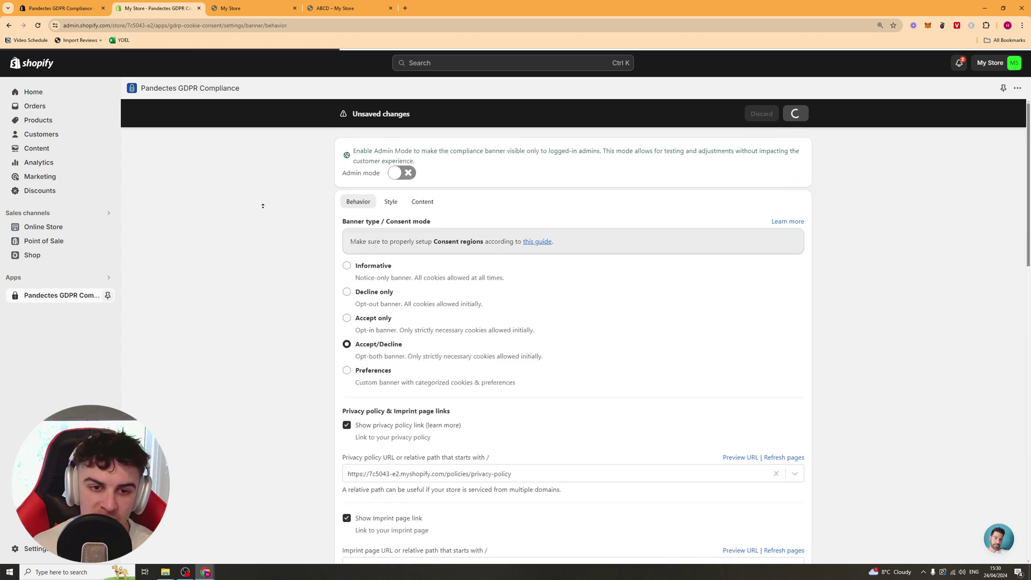
- On the Style tab, set the banner theme to Block with centred text alignment
click(390, 202)
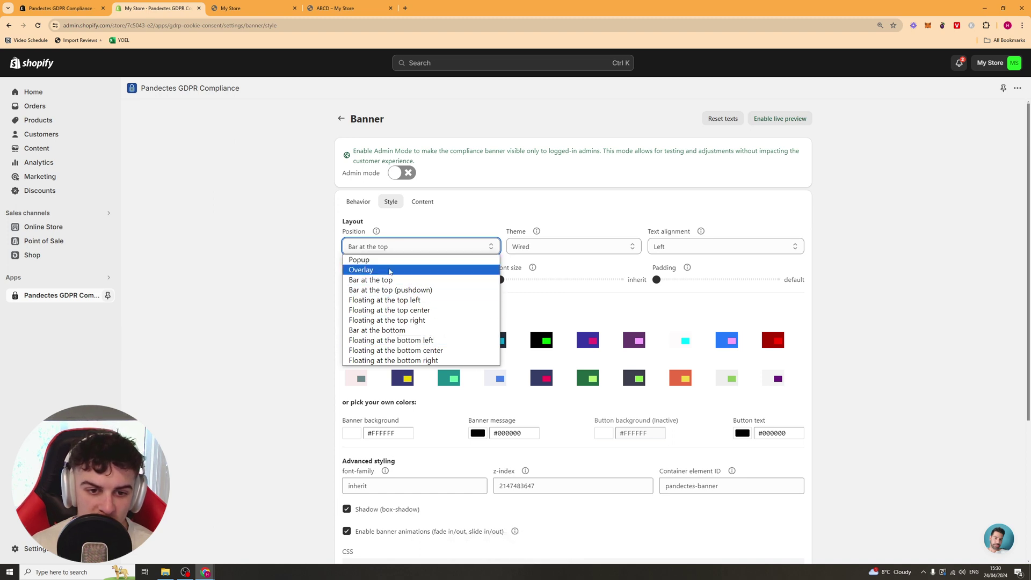
click(521, 221)
click(529, 248)
click(523, 260)
click(534, 246)
click(537, 290)
click(536, 247)
click(523, 280)
click(553, 246)
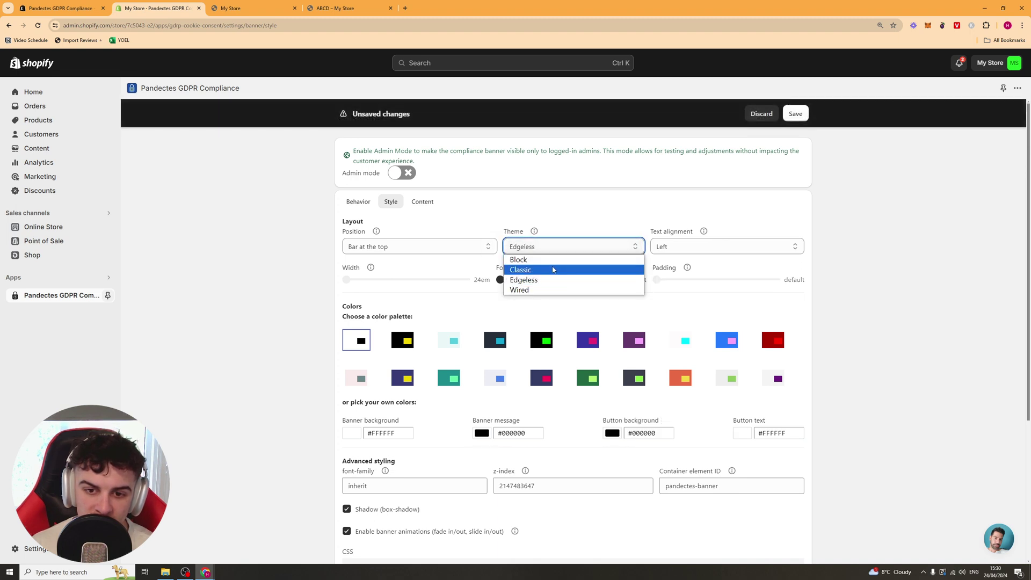
click(553, 269)
click(719, 246)
click(693, 269)
click(552, 247)
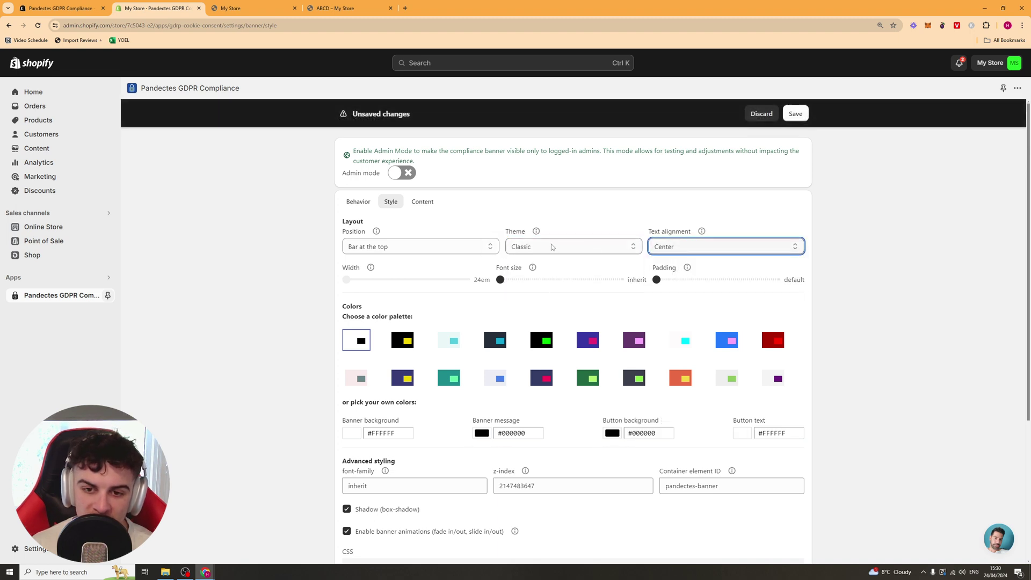
click(537, 279)
- Preview the colour palettes and apply the cyan palette (#00EFFF buttons)
scroll(401, 235, down, 2)
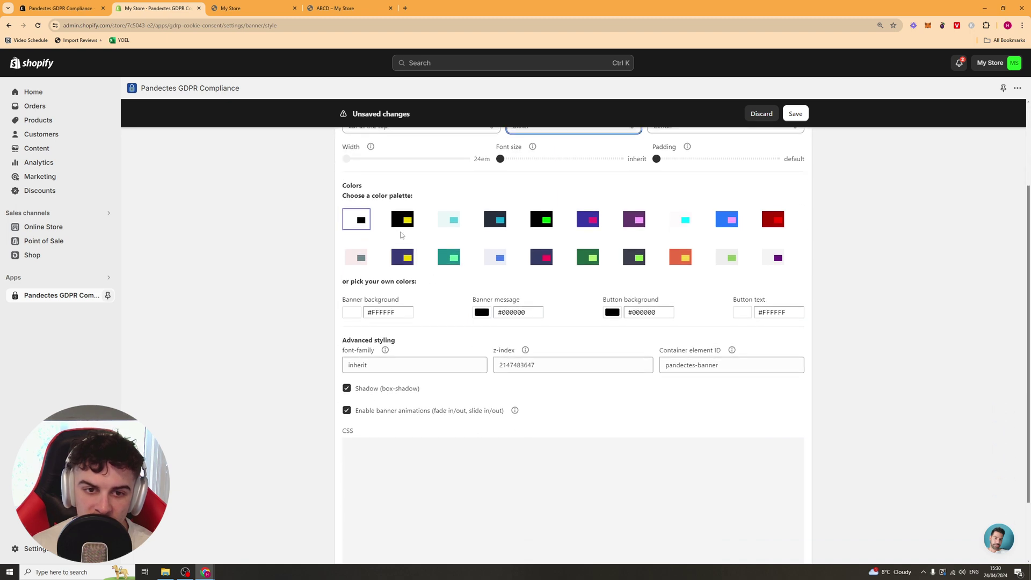
click(402, 220)
click(448, 220)
click(495, 220)
click(541, 220)
click(587, 220)
click(634, 219)
click(685, 220)
click(727, 220)
click(773, 220)
click(773, 258)
click(680, 258)
click(680, 219)
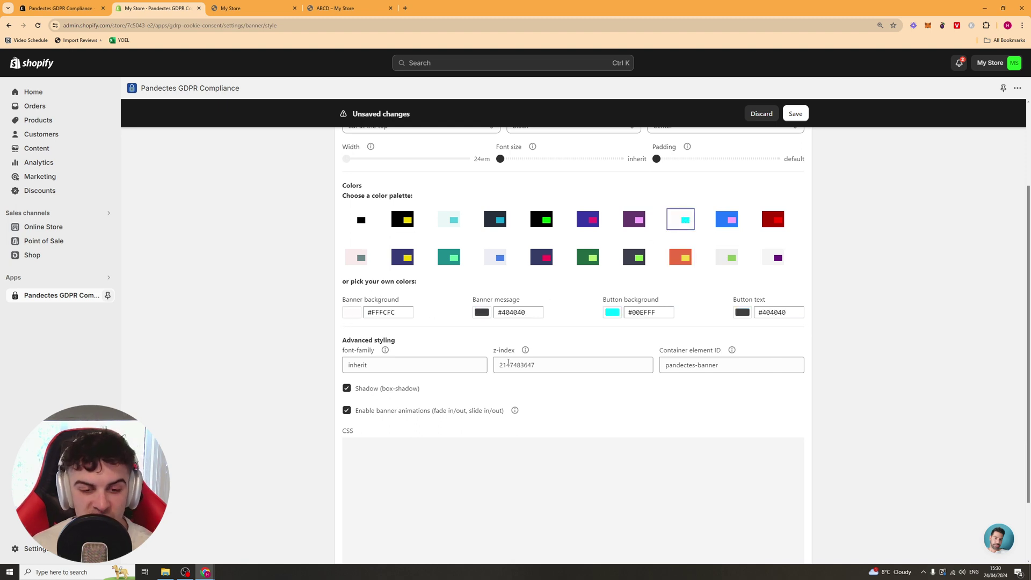
- Keep the font family as inherit and save the banner style
scroll(315, 459, down, 2)
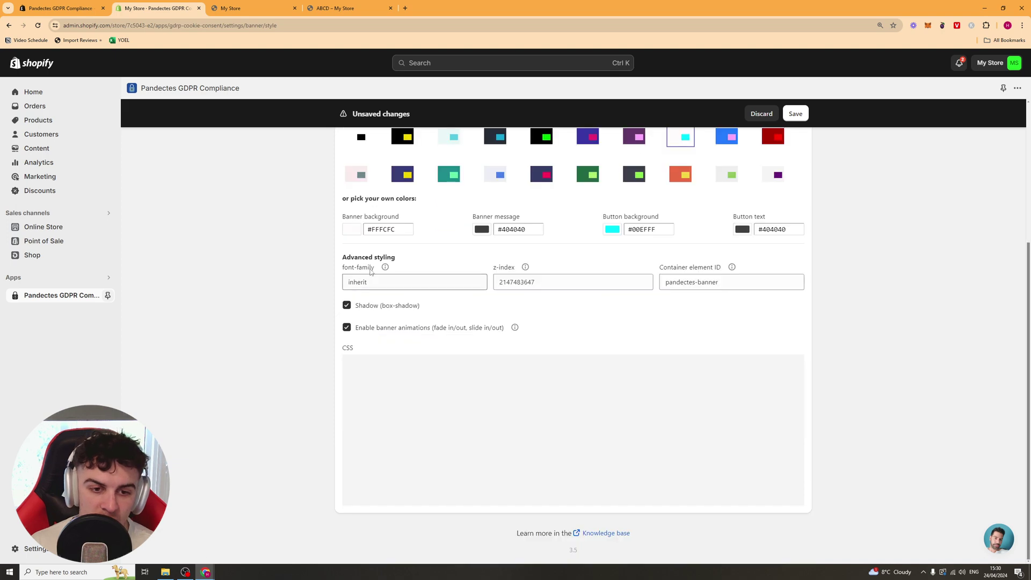
double_click(374, 275)
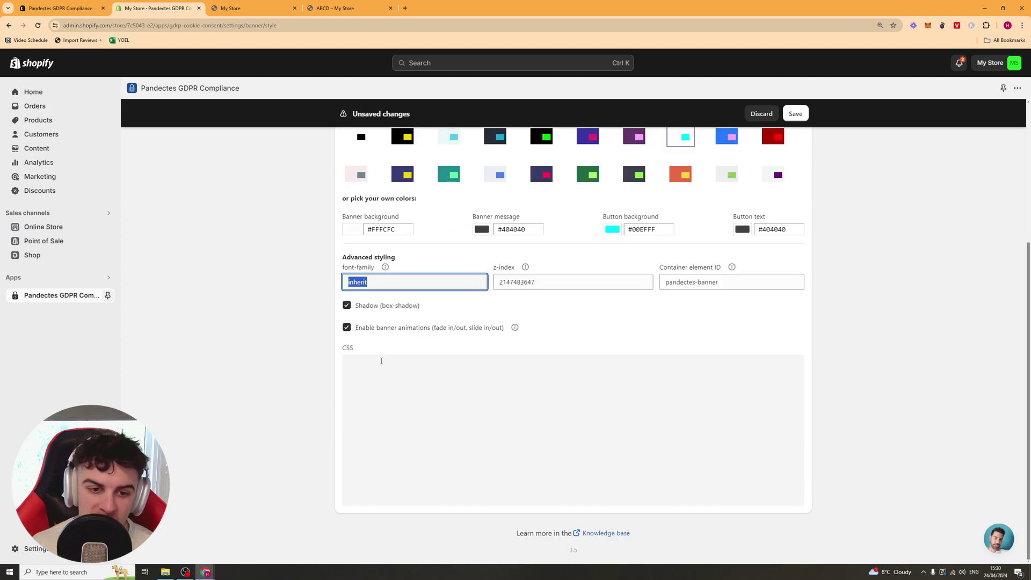
click(403, 373)
scroll(861, 451, up, 4)
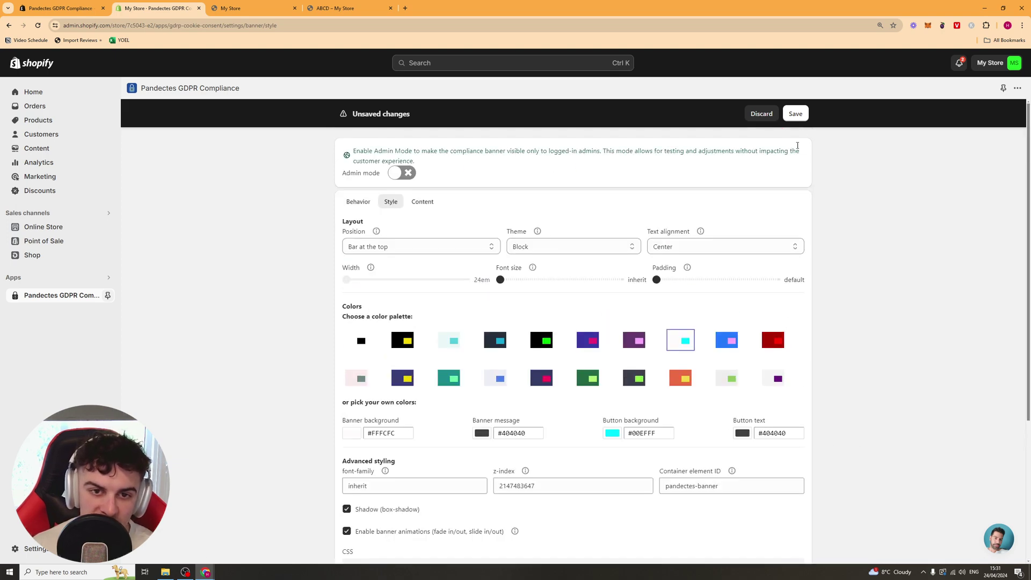
click(797, 114)
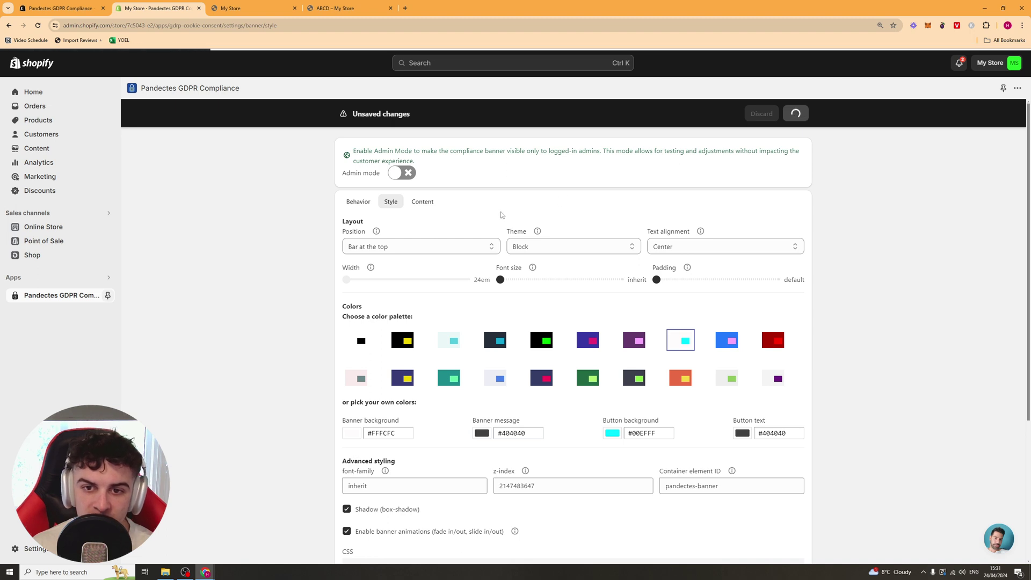
- On the Content tab, review the banner header and message texts
click(436, 202)
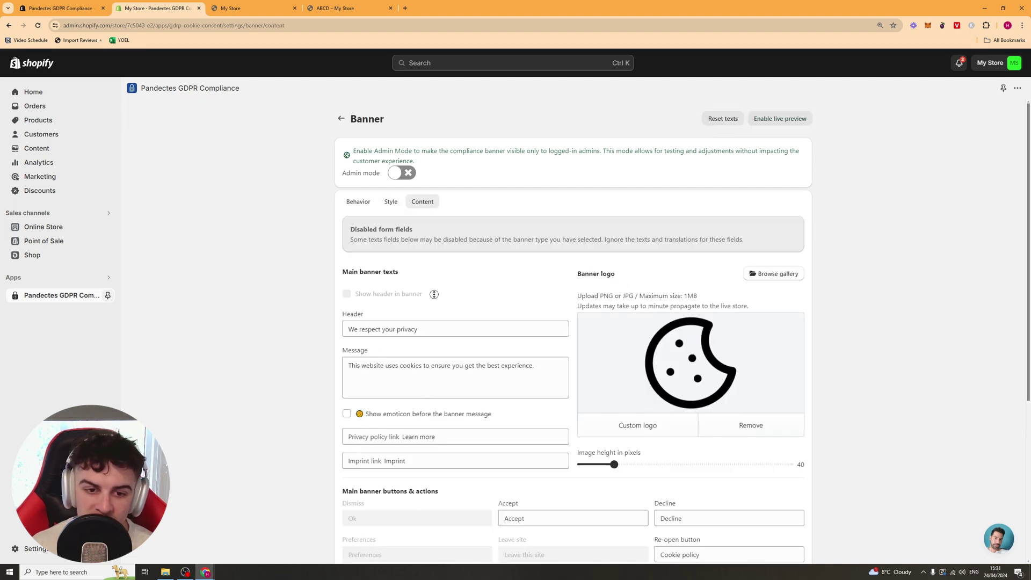
scroll(437, 309, down, 1)
scroll(438, 310, down, 1)
triple_click(462, 299)
click(455, 290)
drag(349, 337, 524, 336)
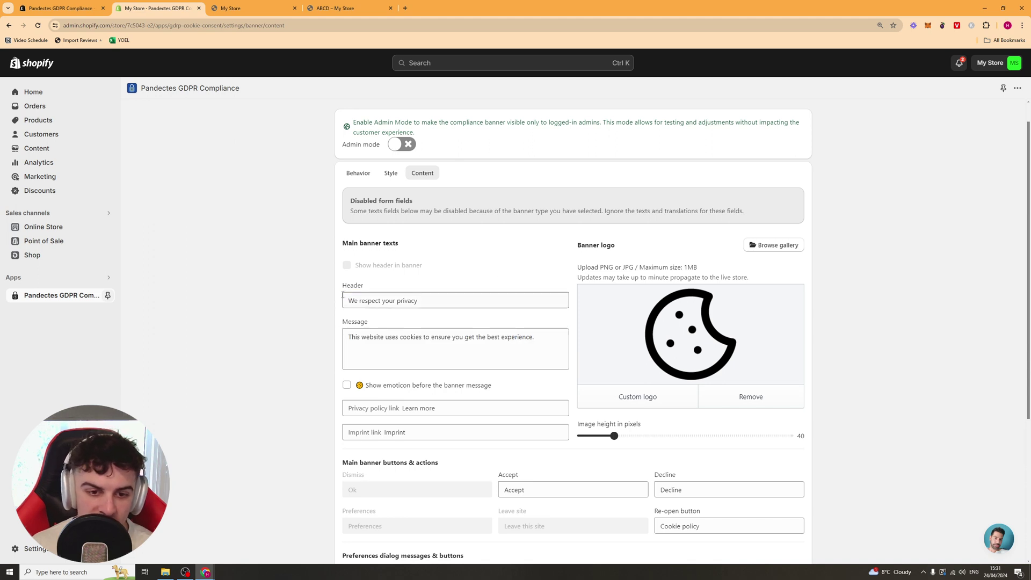
triple_click(465, 304)
drag(387, 337, 500, 337)
click(501, 336)
- Check the privacy policy link and Accept button texts, then return to Settings
scroll(389, 258, down, 3)
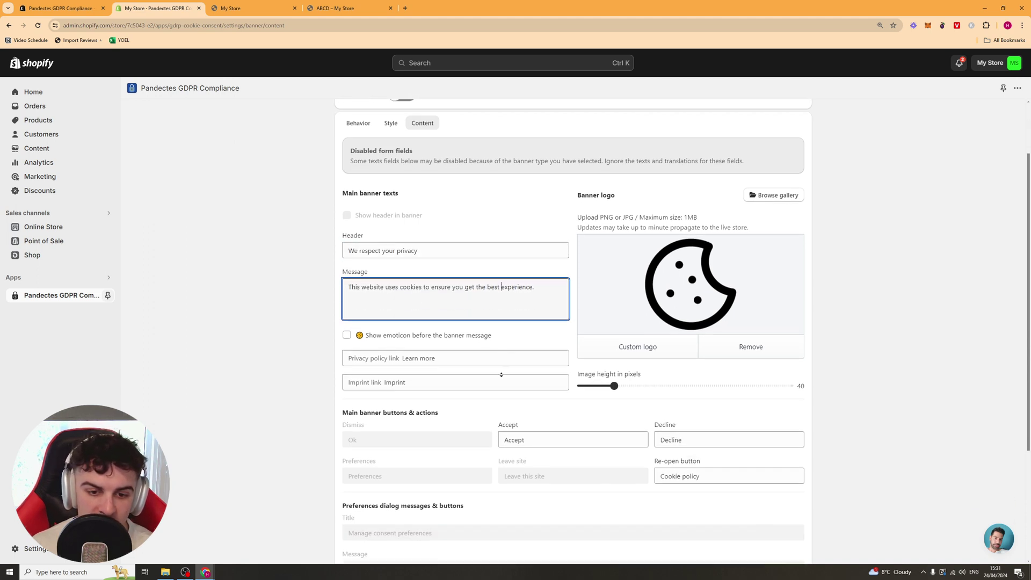
click(417, 262)
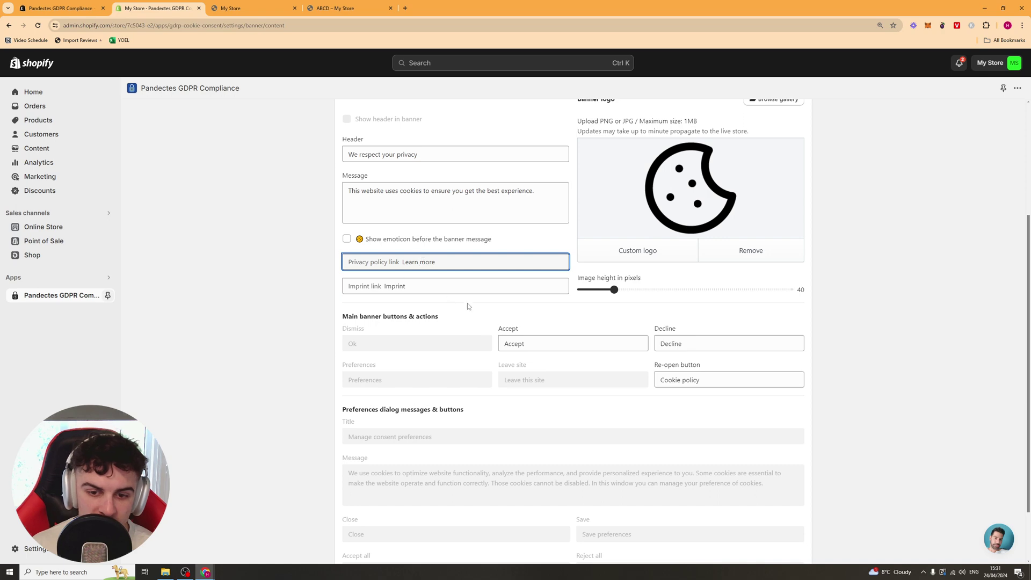
click(543, 342)
scroll(472, 354, down, 2)
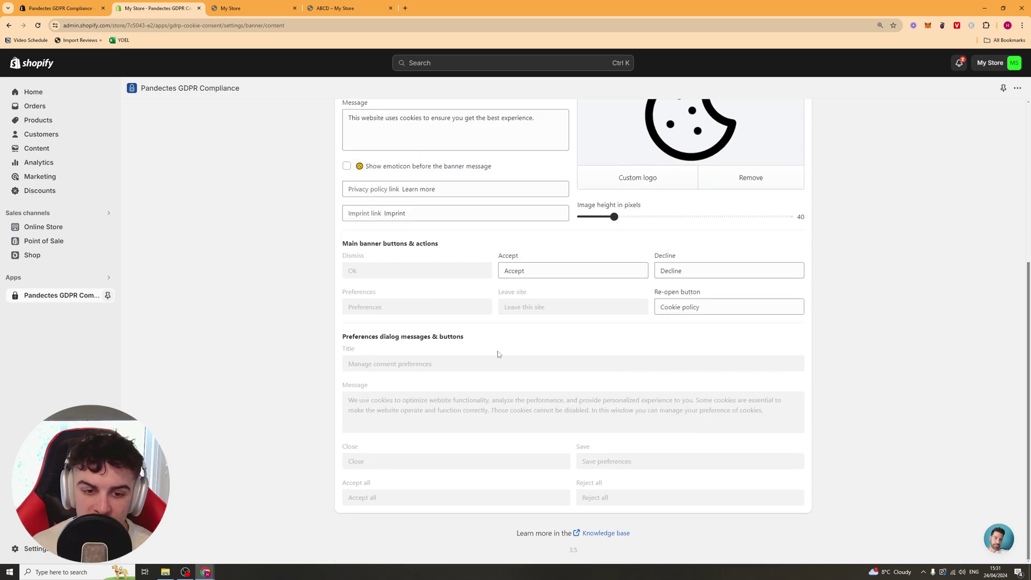
scroll(828, 501, up, 5)
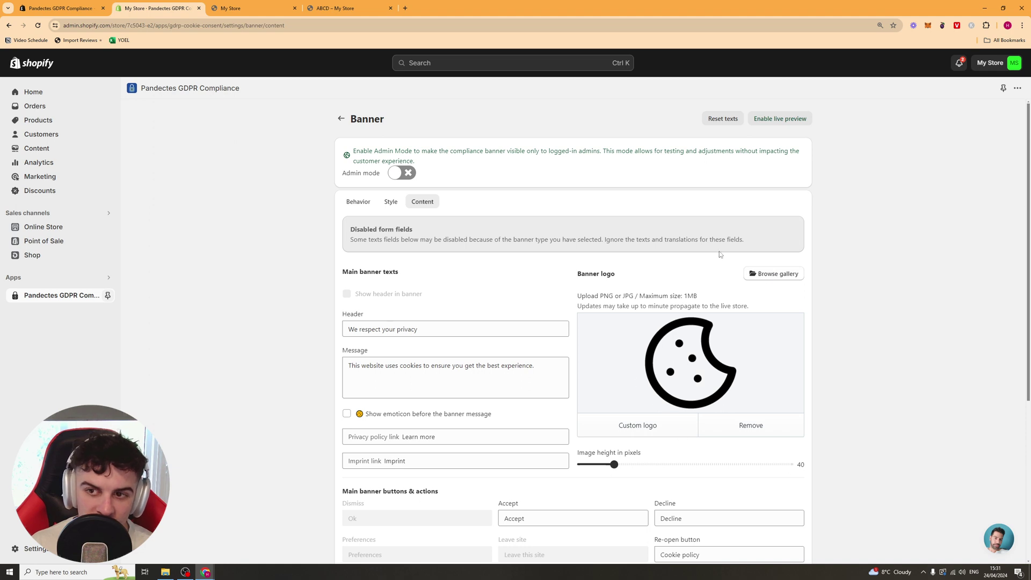
click(340, 118)
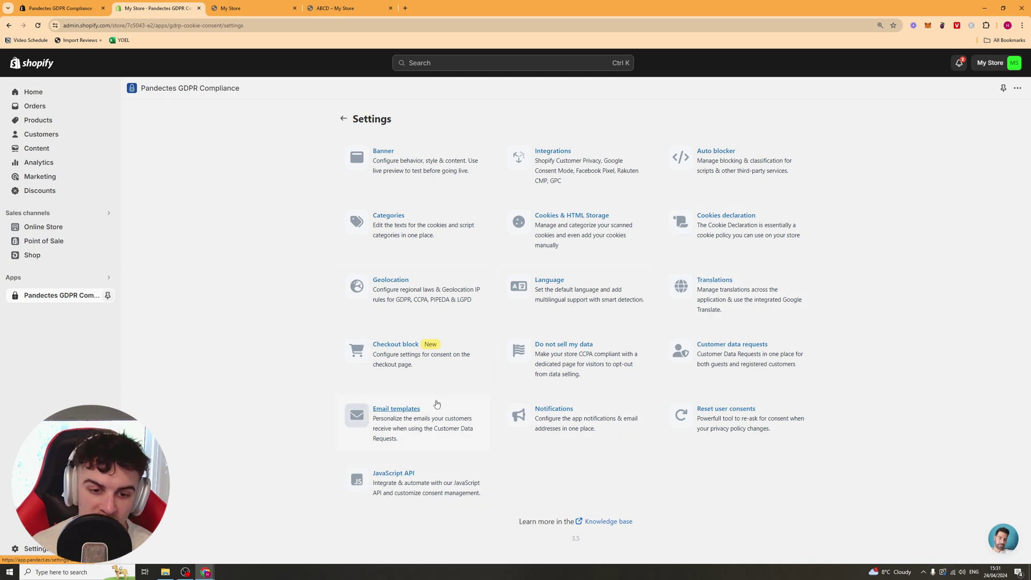
click(403, 419)
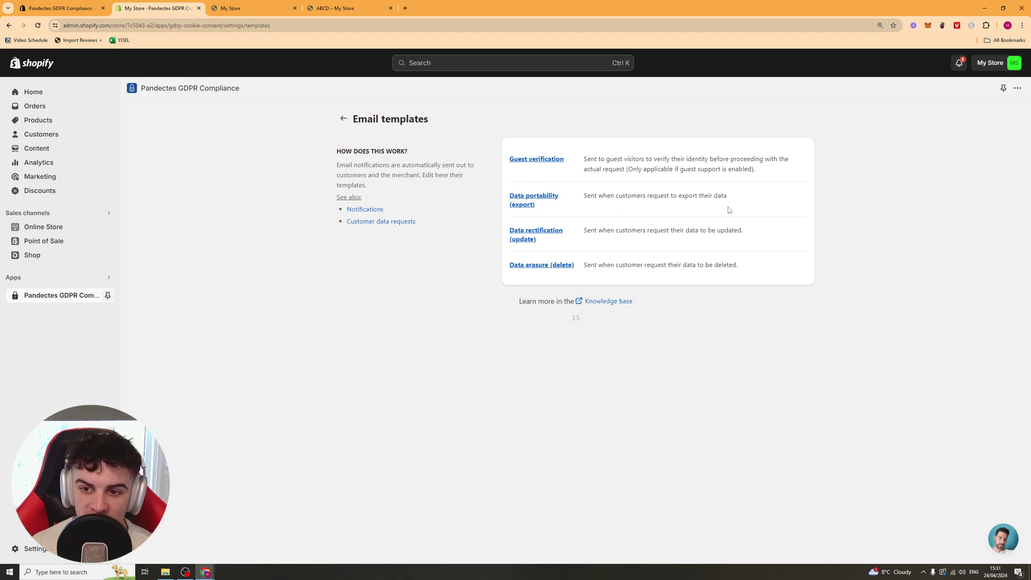
click(342, 119)
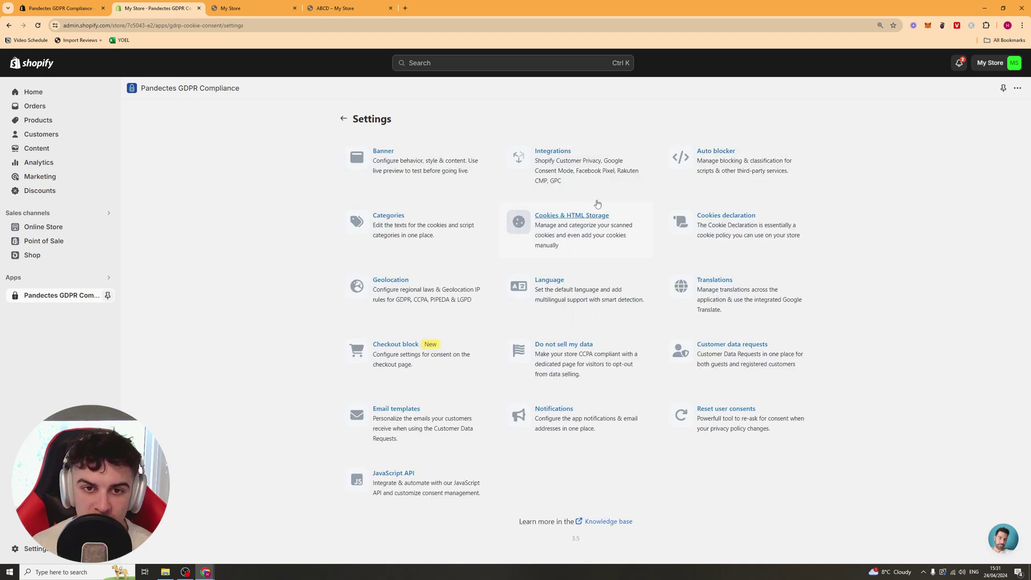
- Go back from Settings to the Dashboard showing the active cookie banner
click(342, 118)
scroll(516, 413, down, 2)
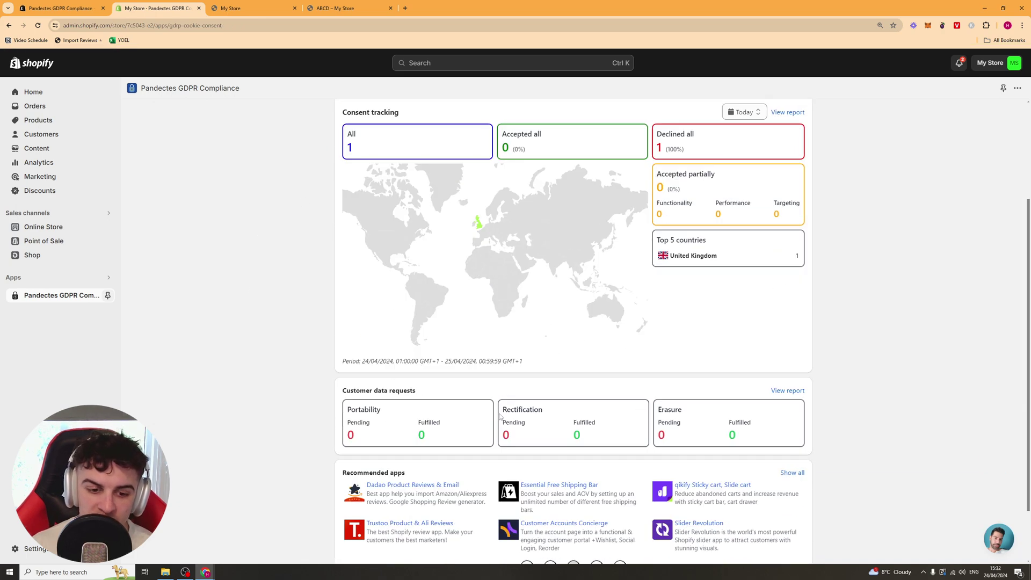
scroll(245, 315, up, 2)
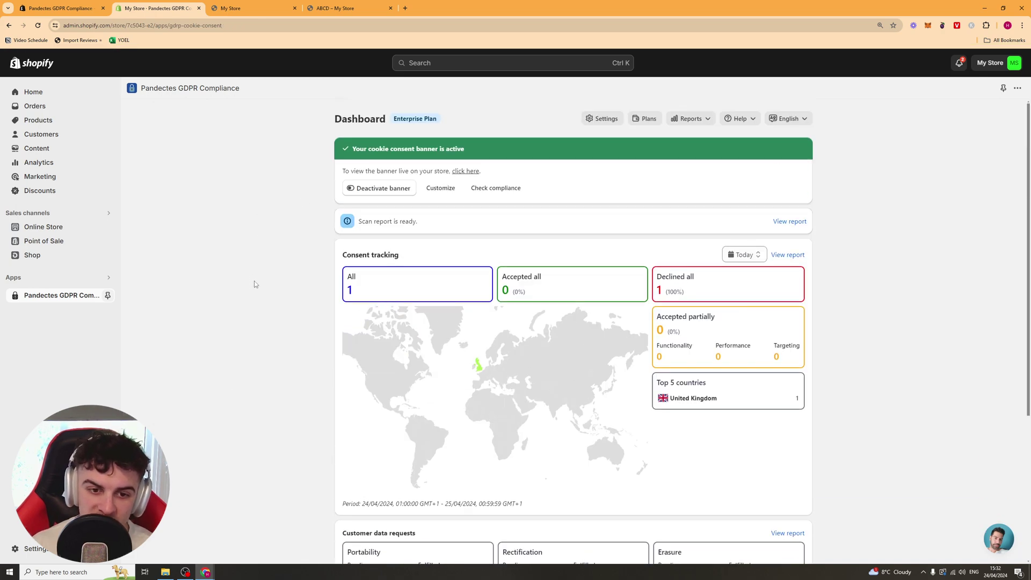